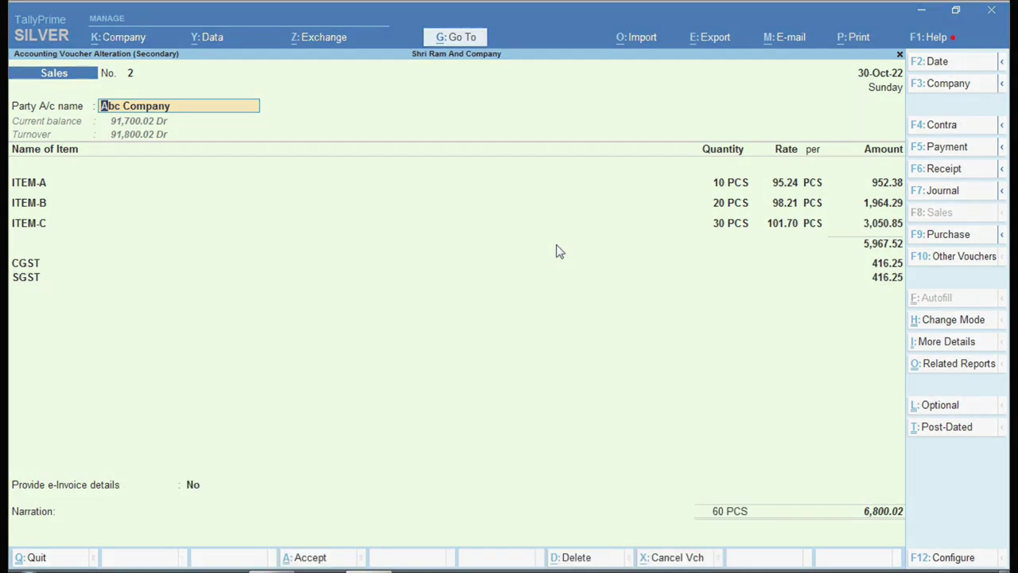
Step through the voucher date and the party account of the Abc Company sales voucher
key("F2")
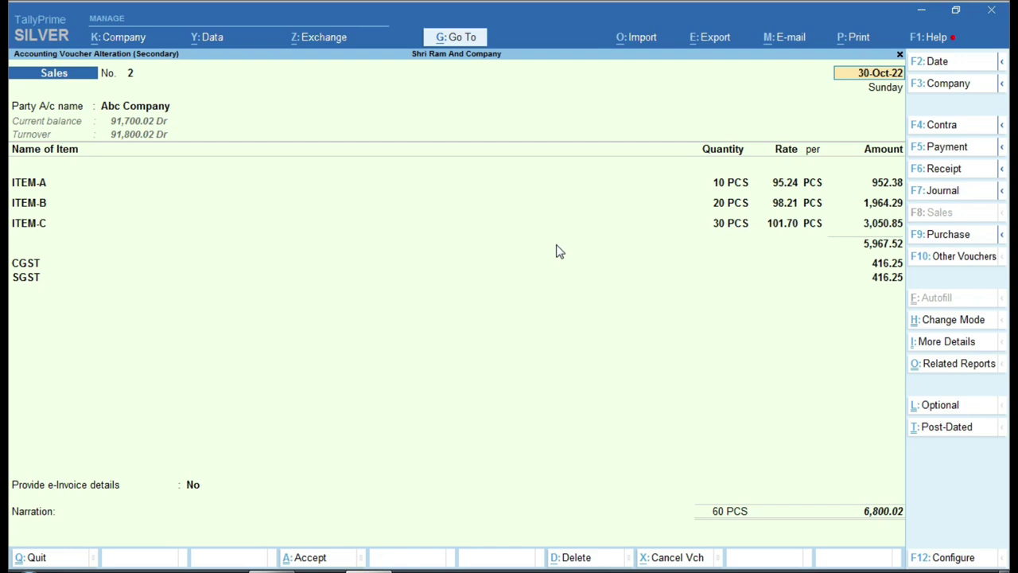
key("Return")
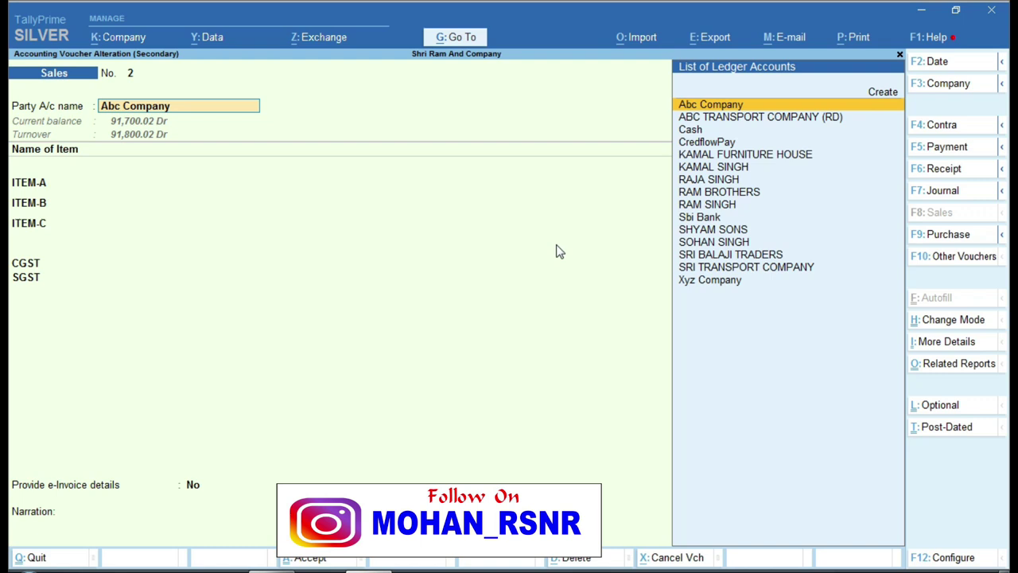
key("Return")
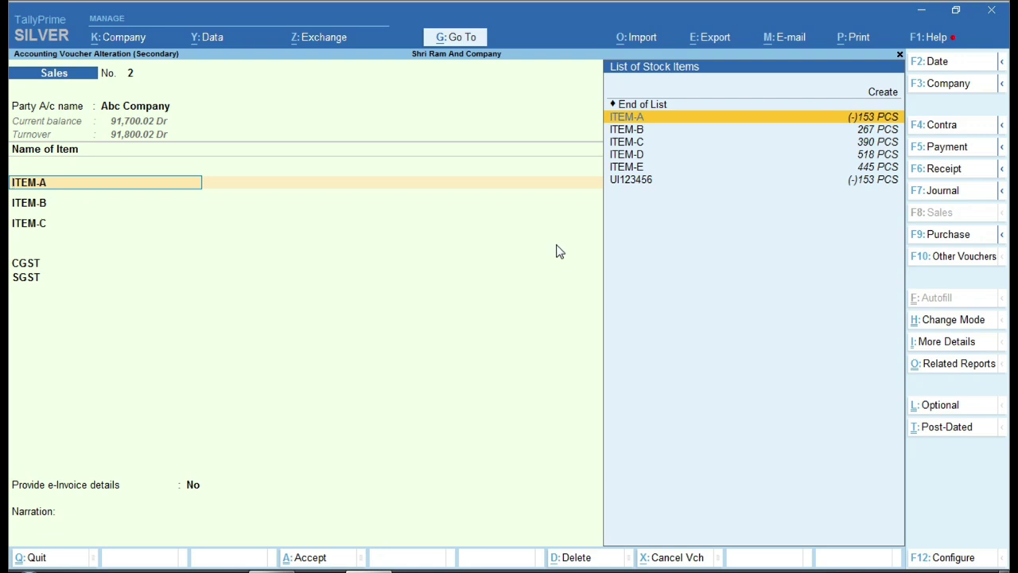
key("Return")
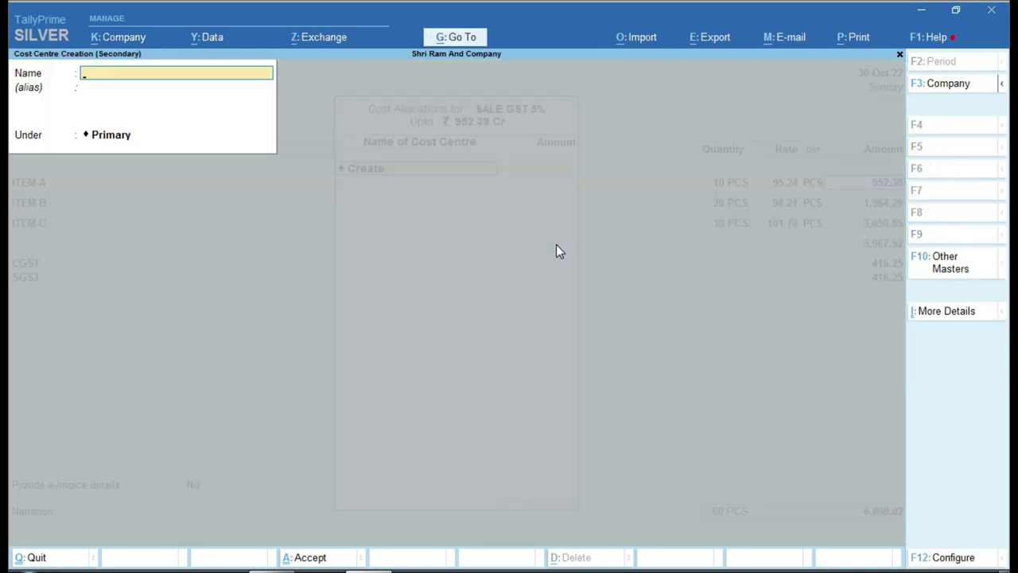
key("Escape")
key("Escape")
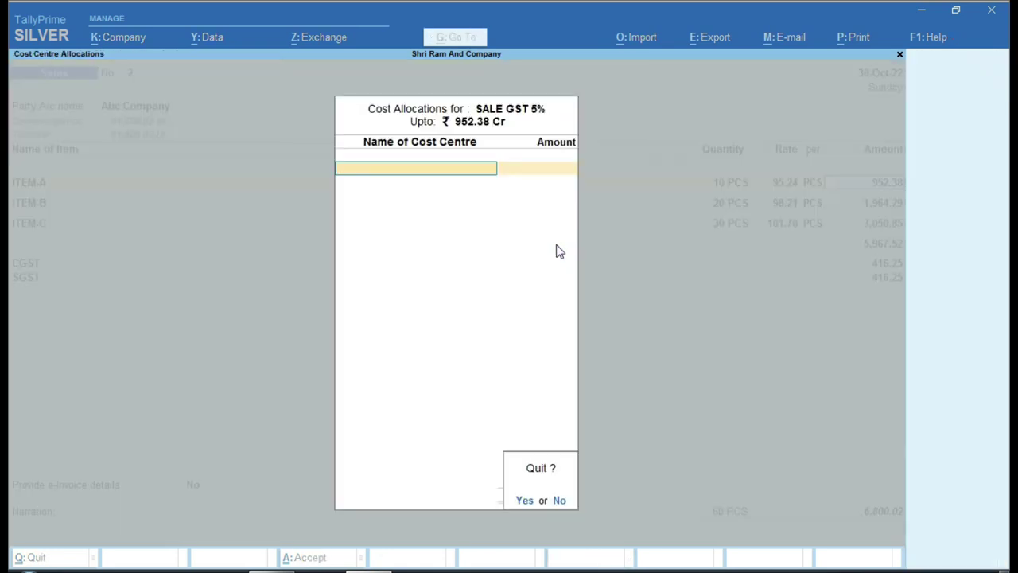
key("y")
key("Return")
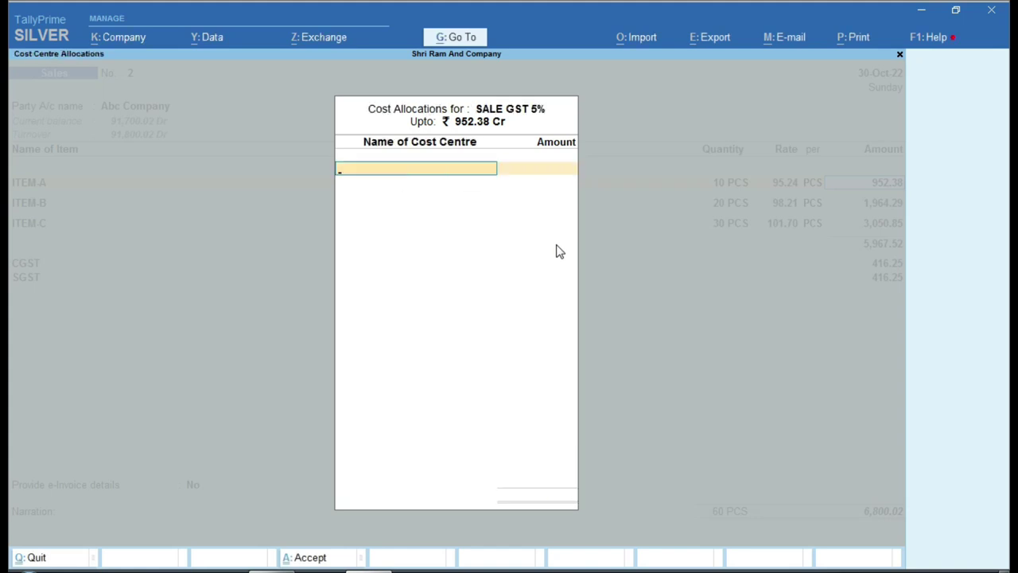
key("Escape")
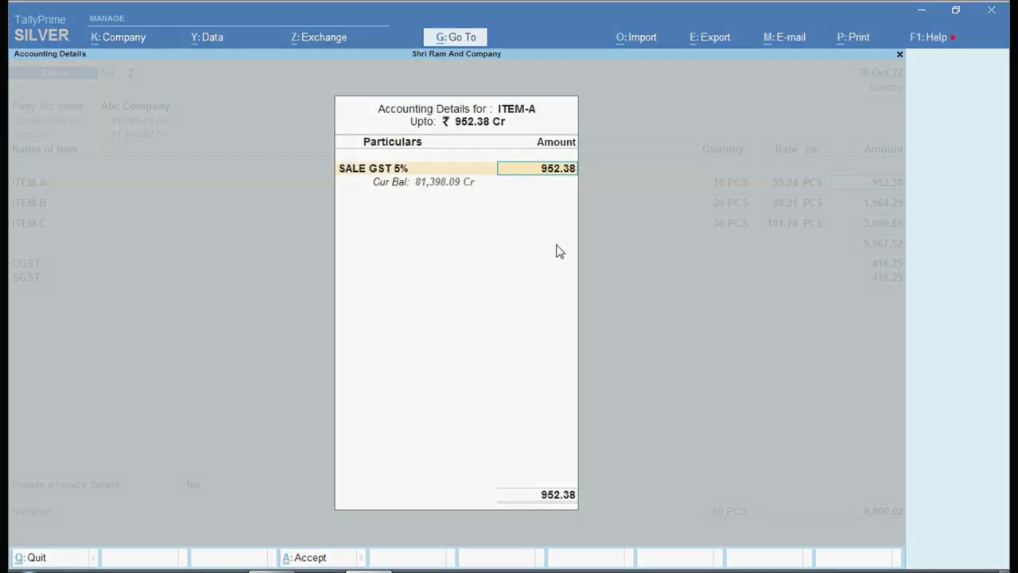
key("BackSpace")
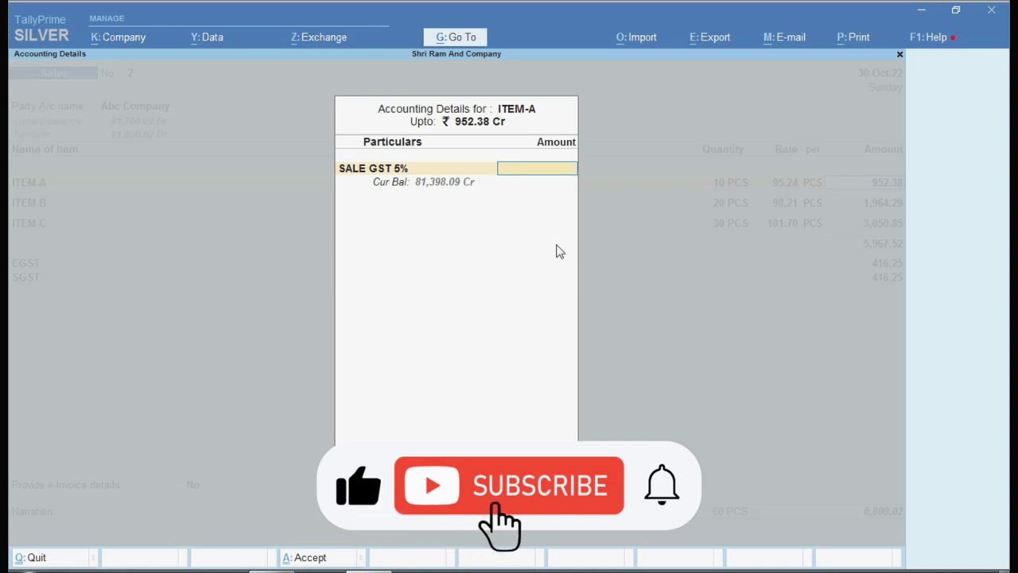
key("Escape")
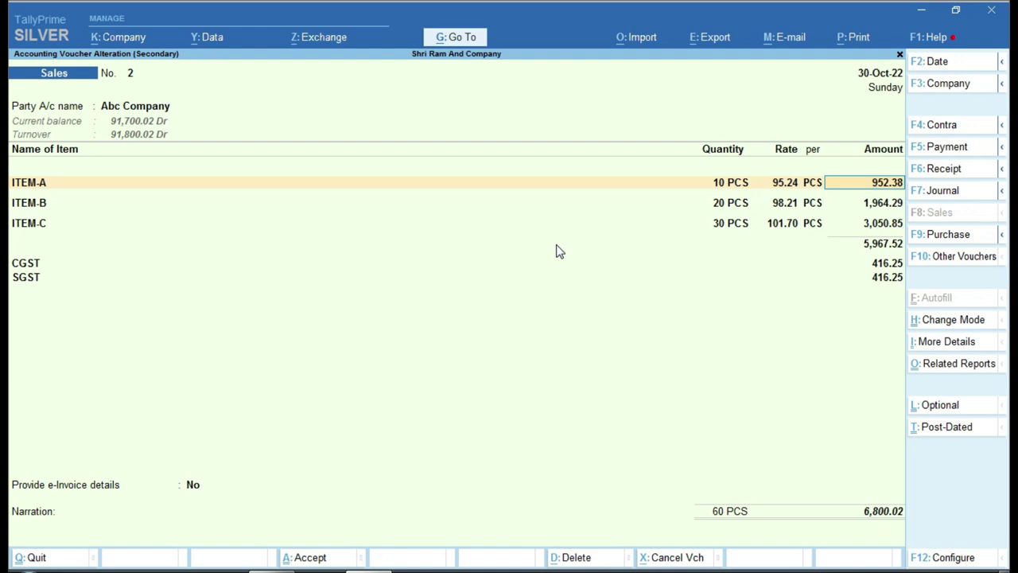
Bring up the delete confirmation for sales voucher number 2 and decline it
key("ctrl")
key("alt+d")
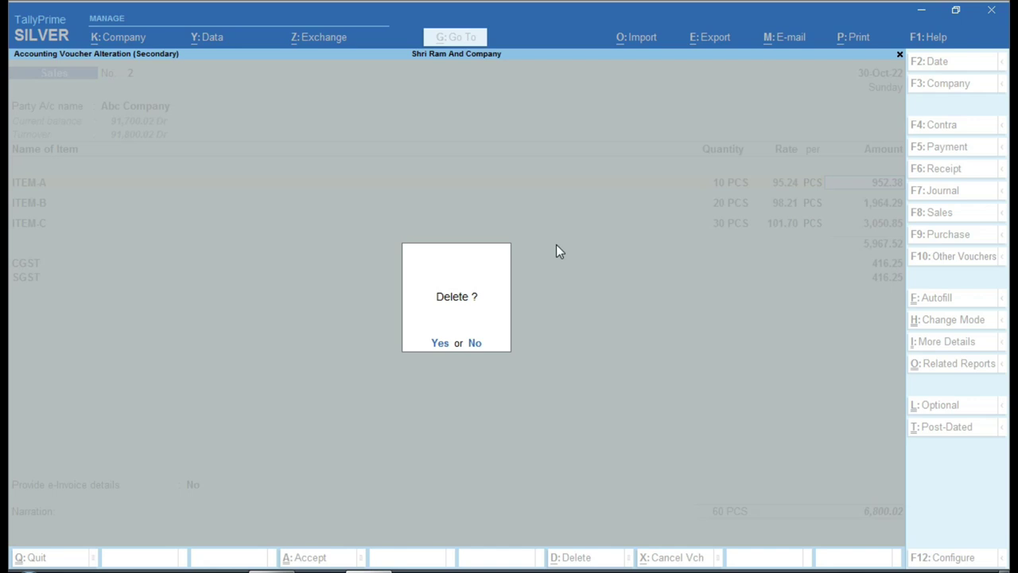
key("n")
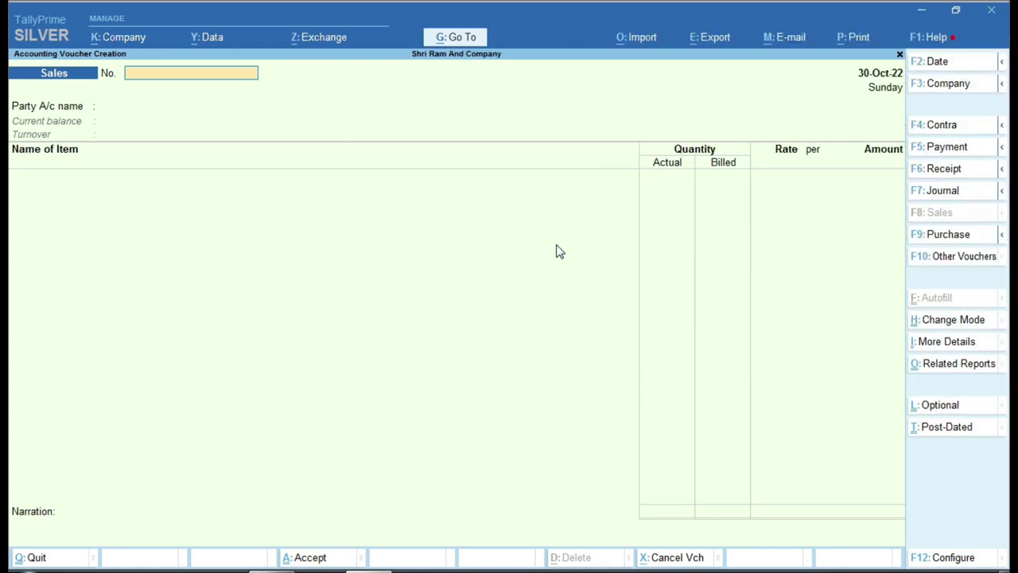
Number the new sales voucher 252 and select Abc Company as its party
type("1")
key("Return")
type("252")
key("Return")
key("Return")
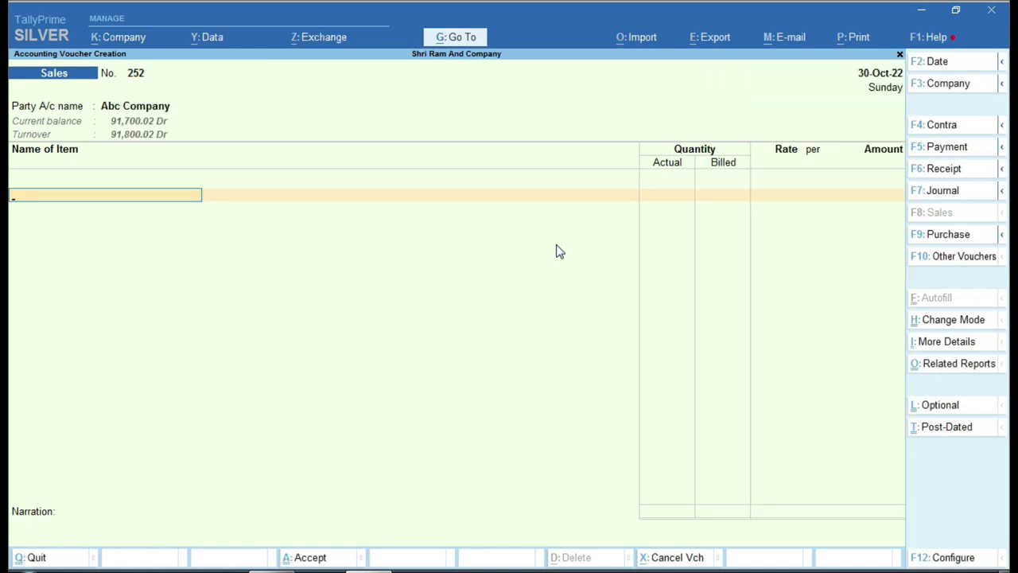
Return to the party account of the new voucher and examine the available ledger accounts
key("BackSpace")
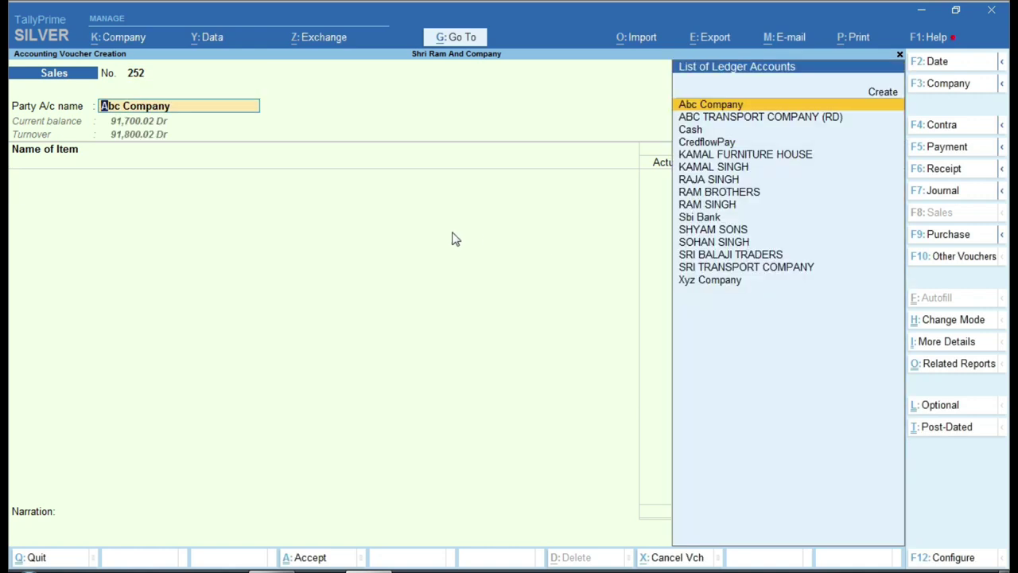
key("ctrl")
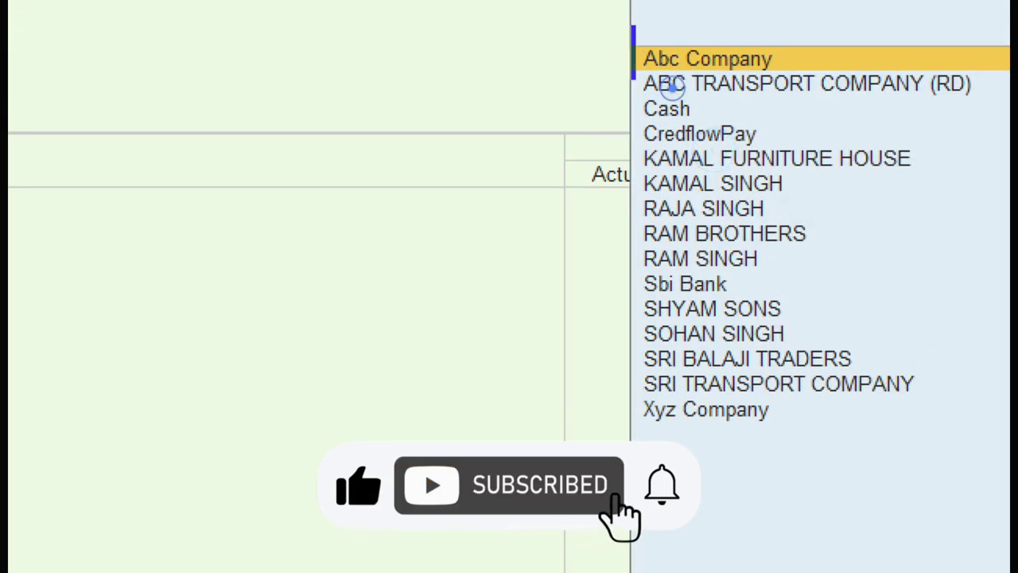
mouse_move(630, 26)
left_mouse_down()
mouse_move(788, 364)
mouse_move(922, 466)
left_mouse_up()
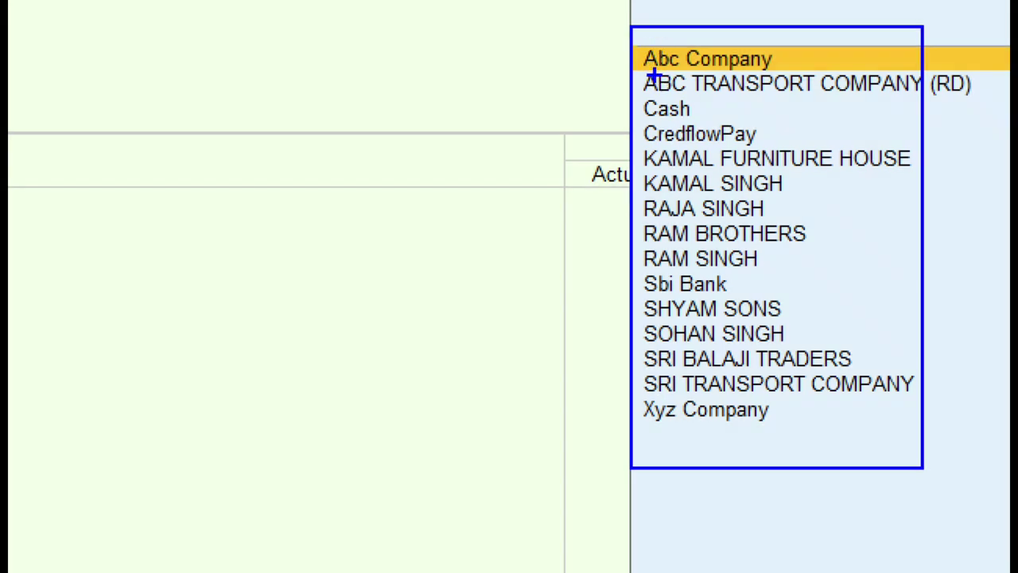
mouse_move(724, 83)
left_mouse_down()
mouse_move(851, 61)
mouse_move(564, 96)
mouse_move(787, 80)
left_mouse_up()
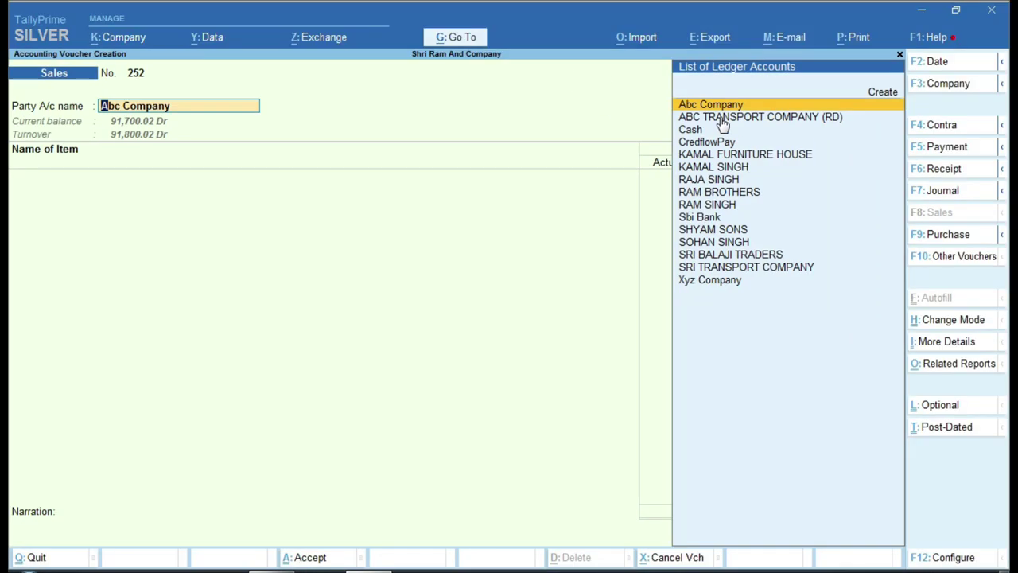
Keep Abc Company as the new voucher's party and abandon the unsaved voucher
key("BackSpace")
key("Return")
key("Return")
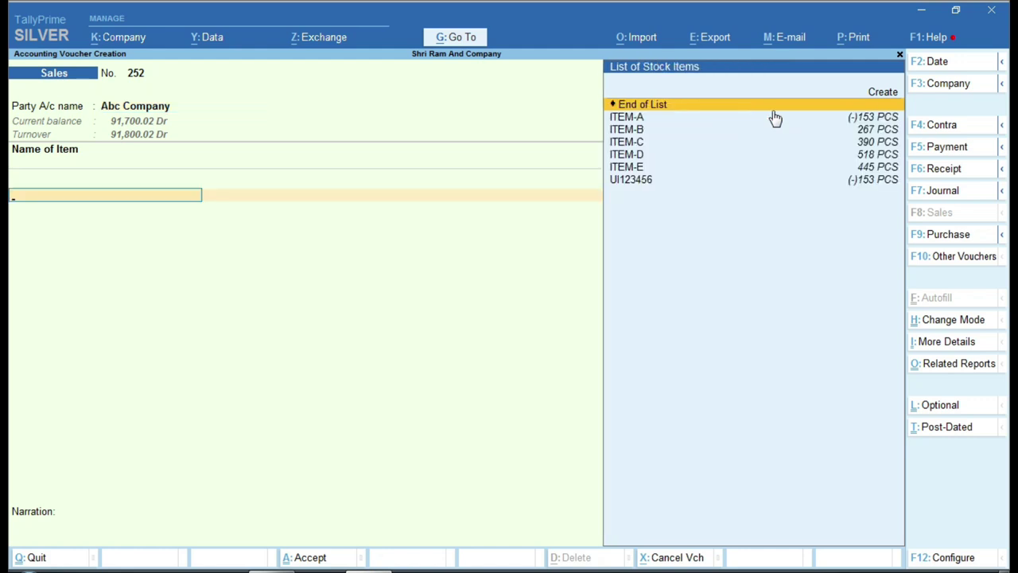
key("ctrl")
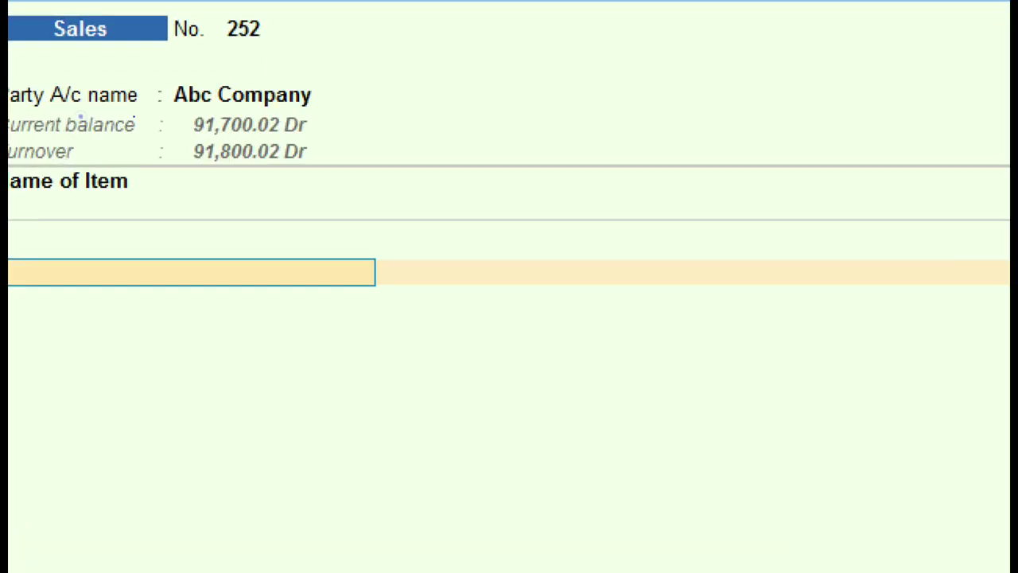
mouse_move(159, 65)
left_mouse_down()
mouse_move(168, 107)
mouse_move(356, 121)
mouse_move(340, 114)
left_mouse_up()
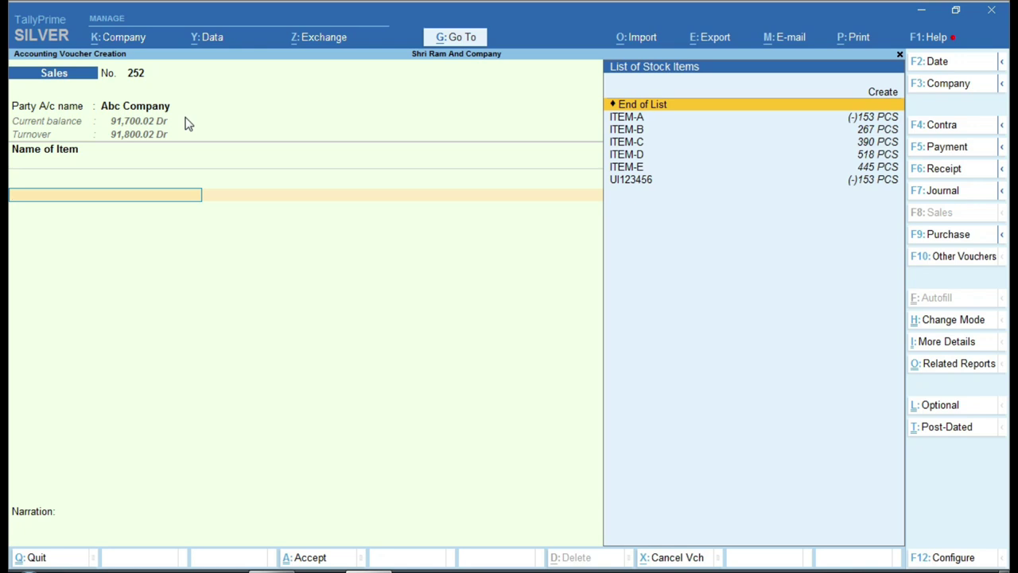
key("Escape")
key("Up")
key("Up")
key("Up")
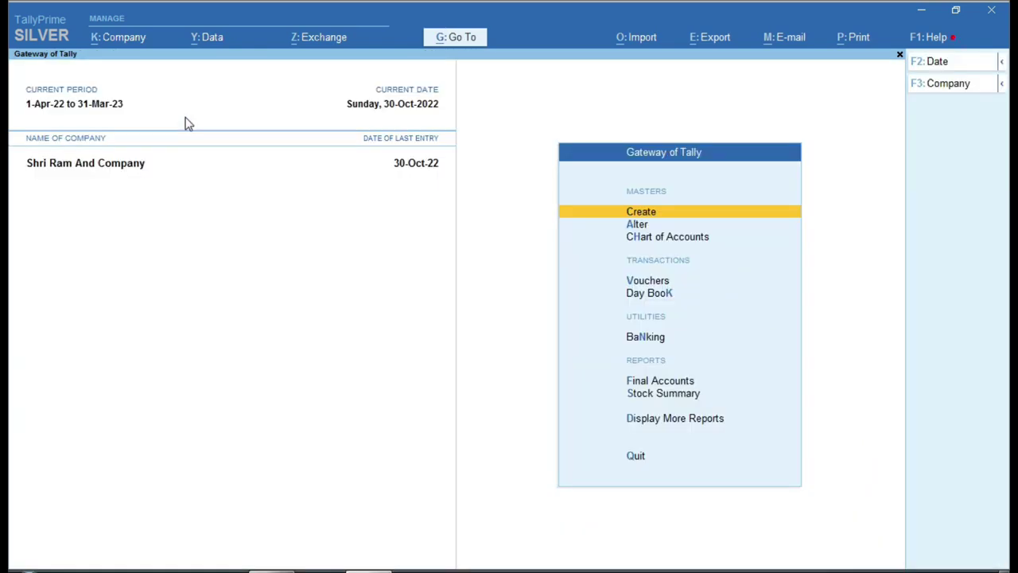
List only the Sales vouchers in the Day Book for the period 1-Apr-22 to 30-Oct-22
key("d")
key("y")
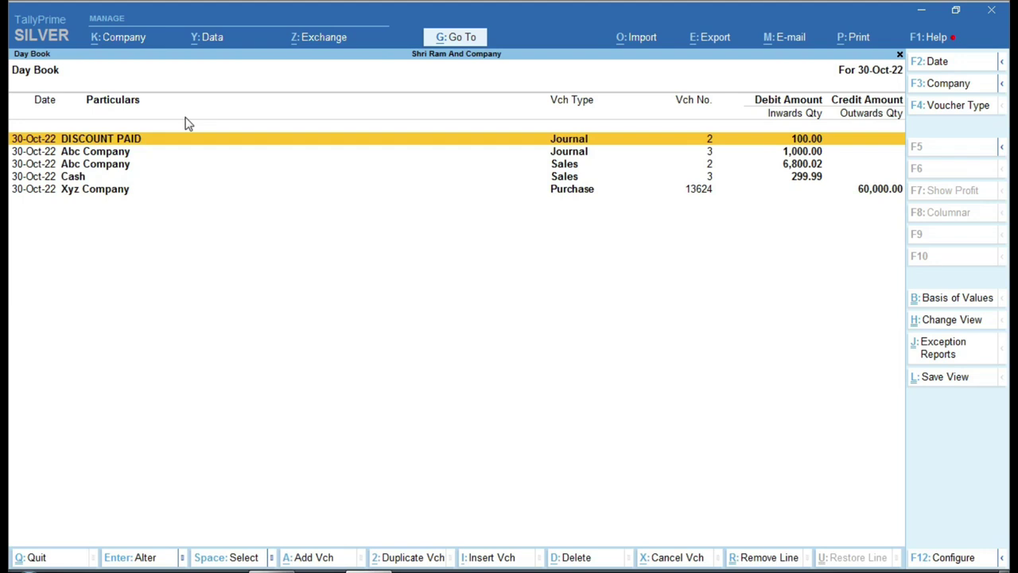
key("F4")
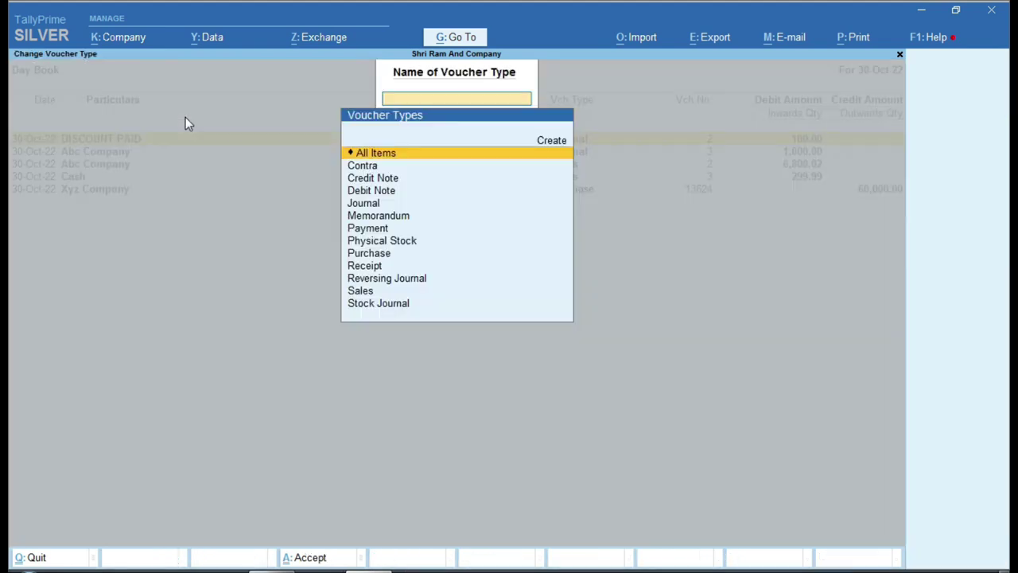
type("sal")
key("Return")
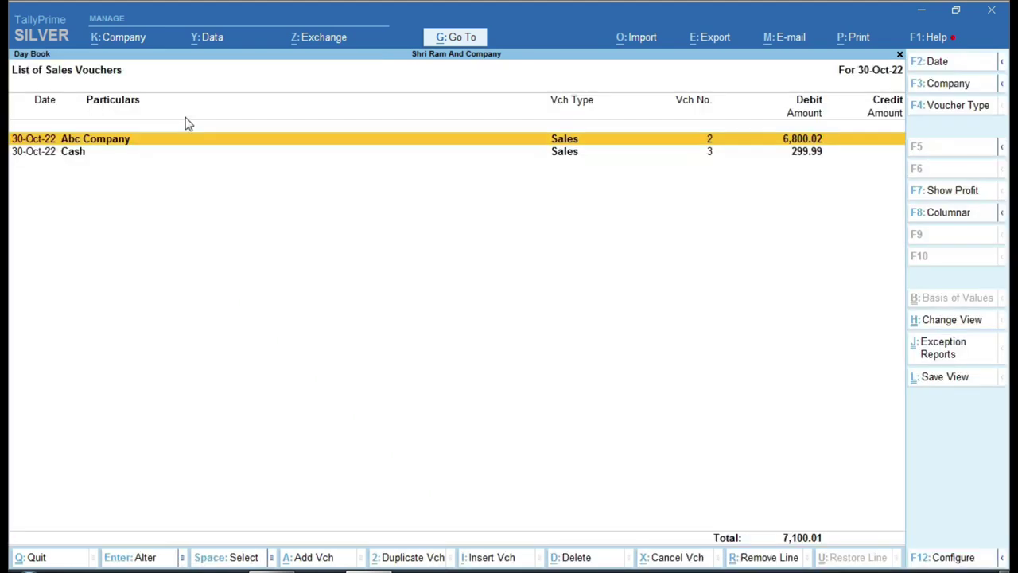
key("F2")
key("Return")
Open the Abc Company sales voucher number 2 dated 30-Oct-22 for alteration
key("Up")
key("Down")
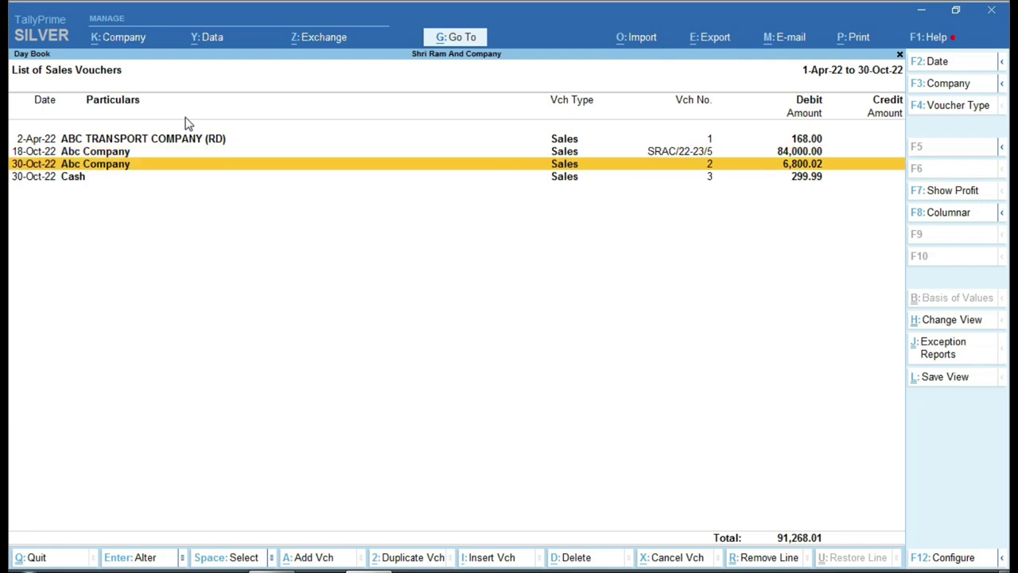
key("Return")
key("Return")
key("Return")
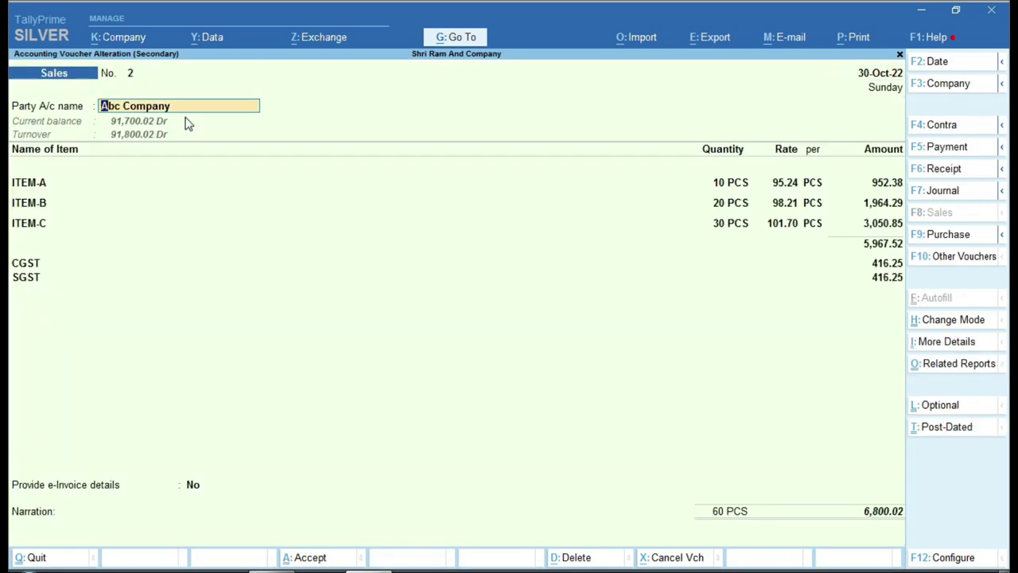
key("ctrl")
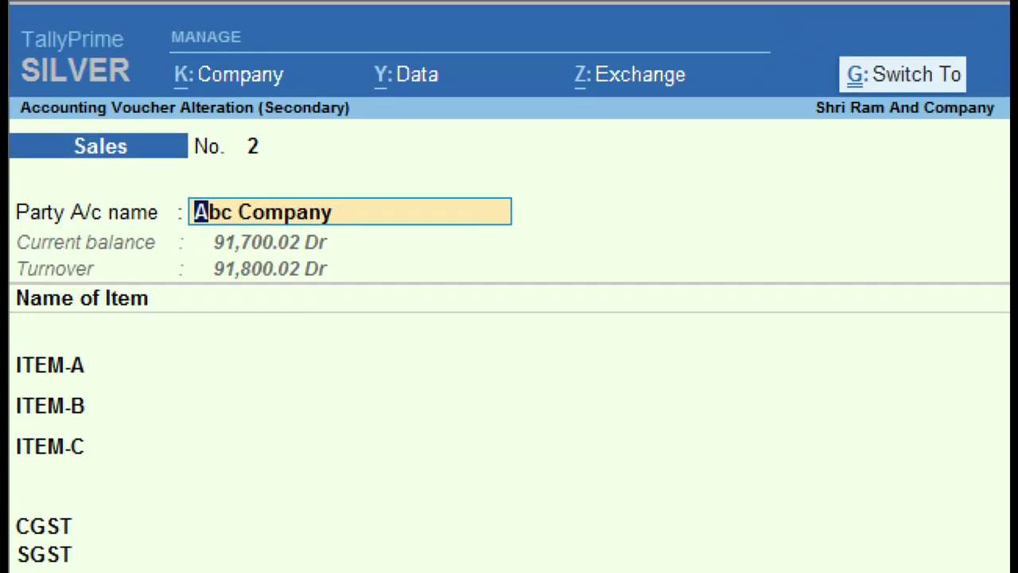
Look up party ledgers starting with R, cancel the entry and reopen the Abc Company voucher
type("R")
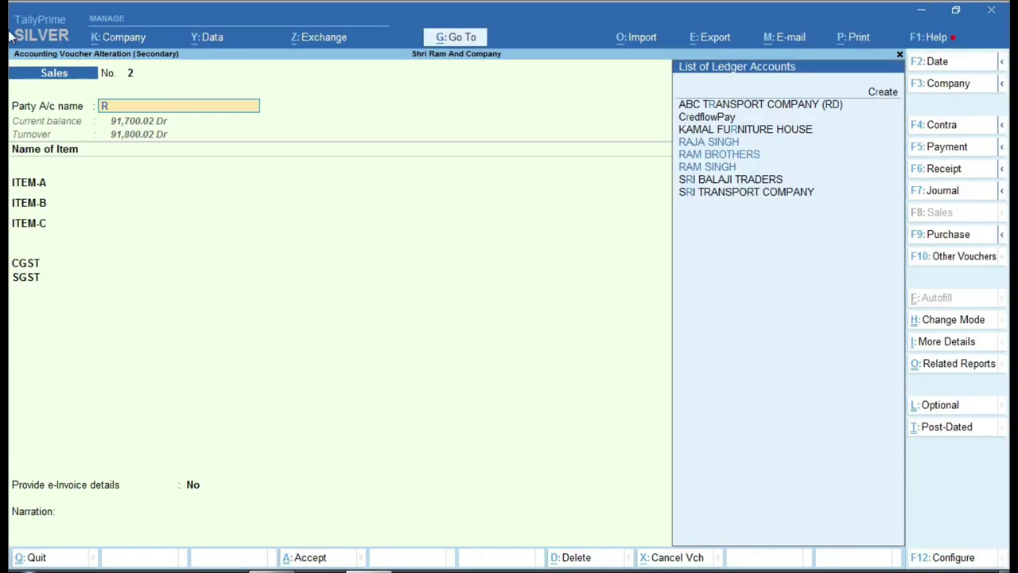
key("ctrl")
mouse_move(659, 121)
left_mouse_down()
mouse_move(674, 137)
mouse_move(794, 158)
left_mouse_up()
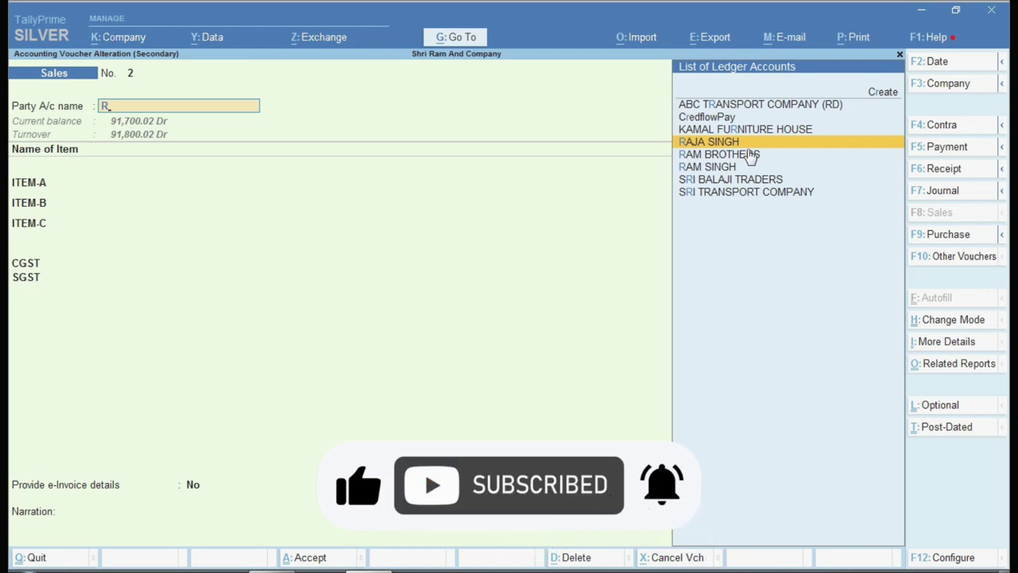
key("BackSpace")
key("Escape")
key("Return")
key("Return")
key("Return")
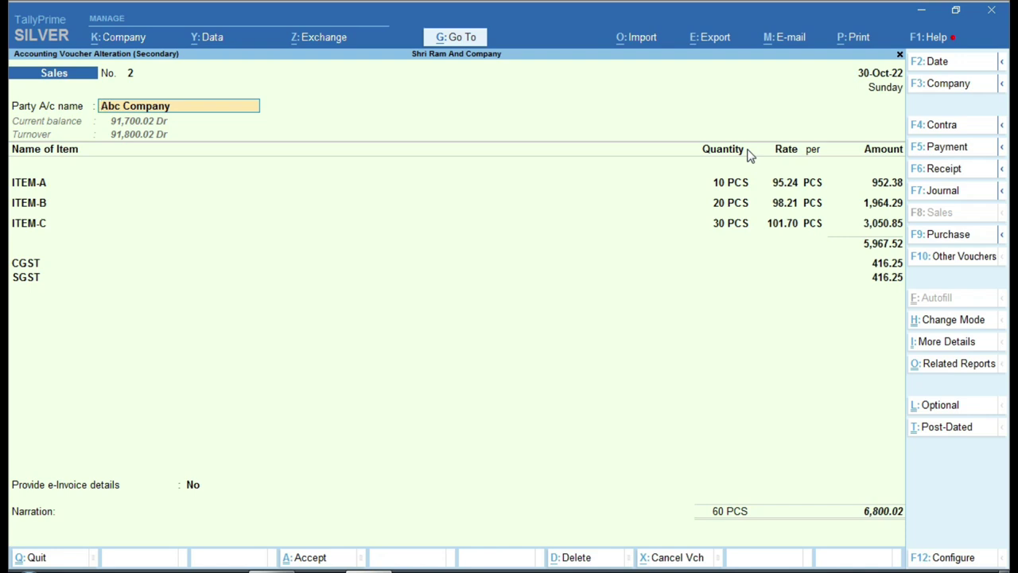
Change the voucher's party to the alphabetically first ledger beginning with R, declining to update the address and tax registration details
type("Ra")
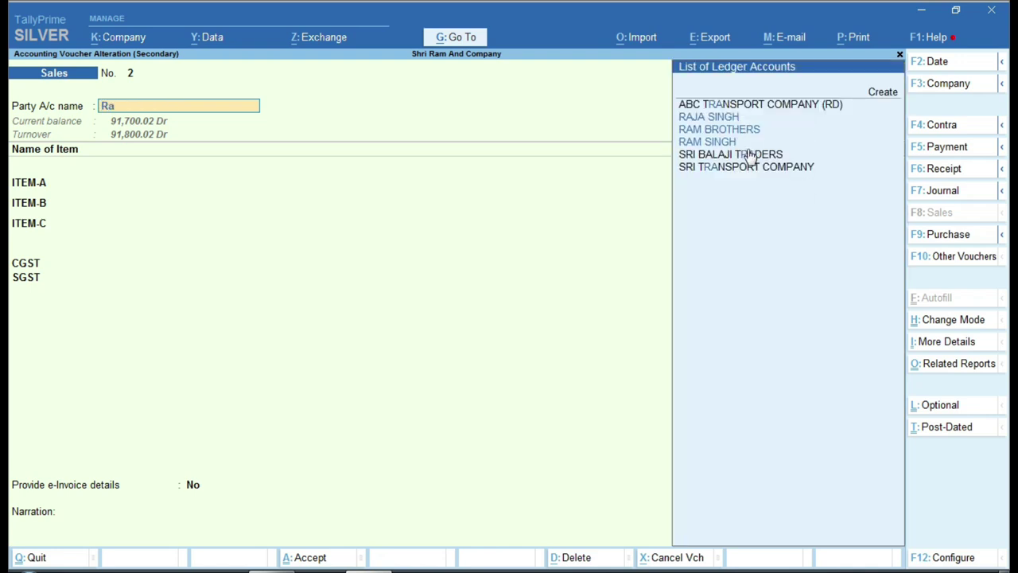
type("j")
key("Return")
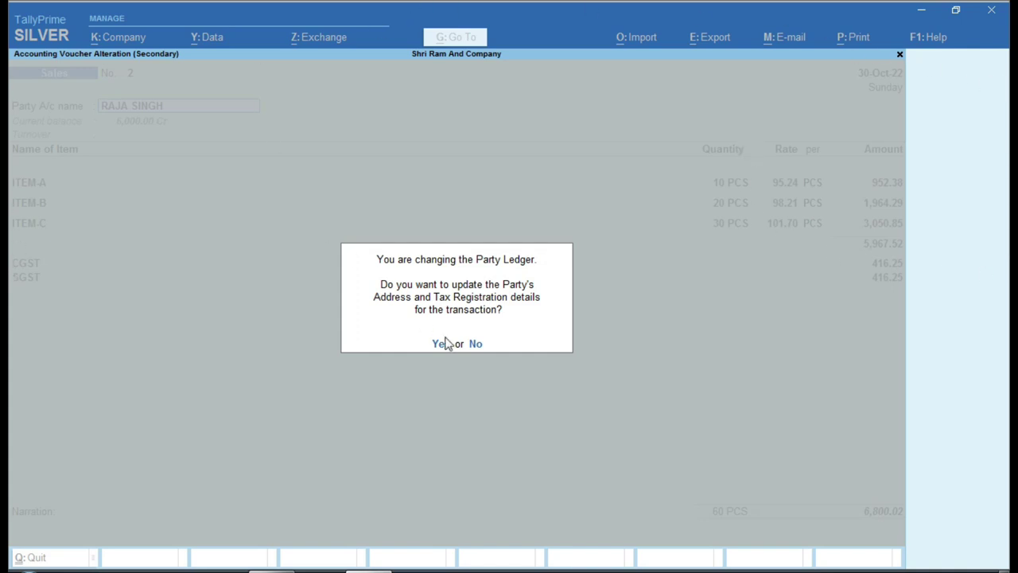
left_click(446, 339)
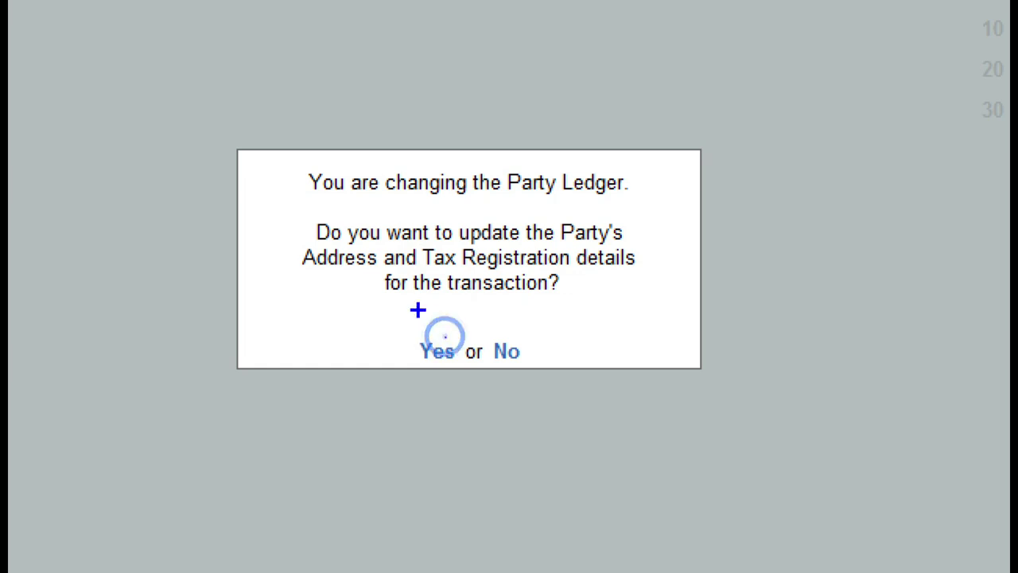
mouse_move(275, 138)
left_mouse_down()
mouse_move(591, 216)
mouse_move(659, 208)
left_mouse_up()
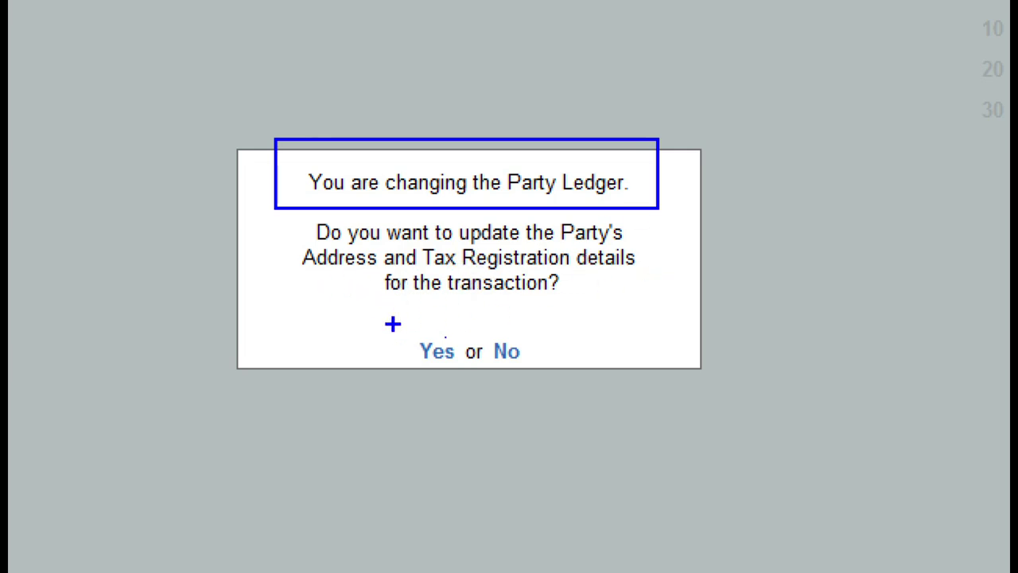
left_click_drag(381, 317, 564, 391)
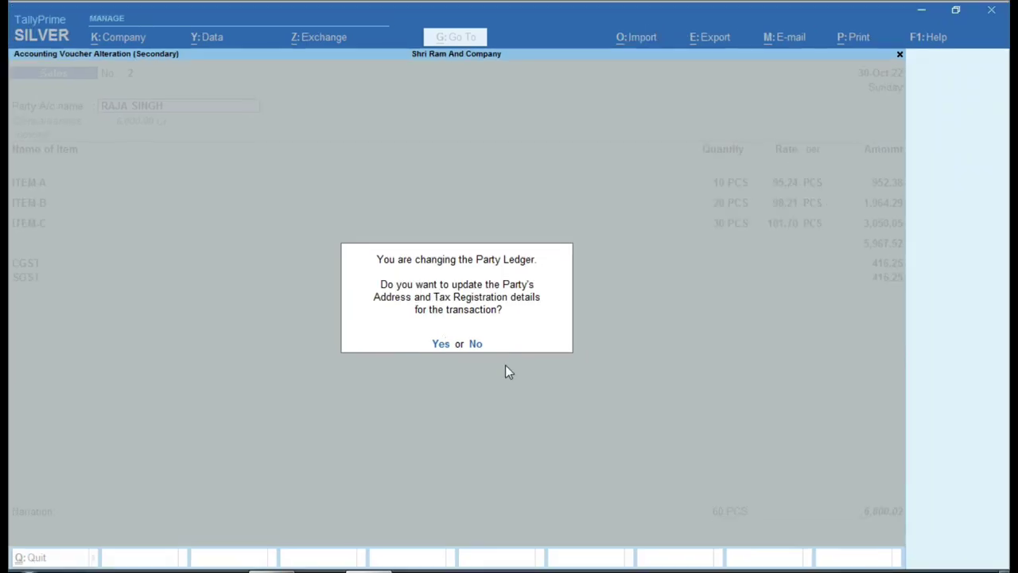
key("n")
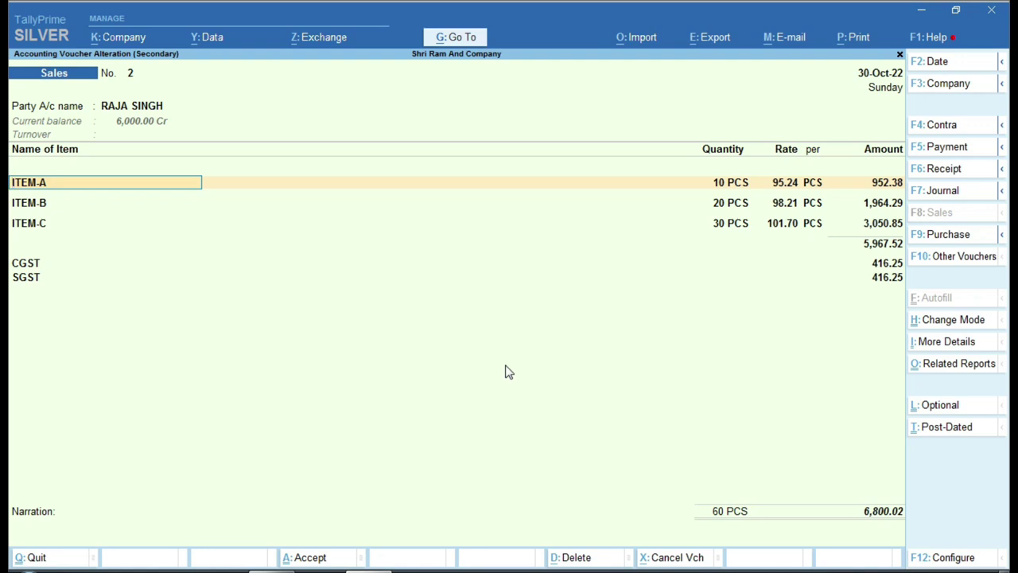
Save the altered sales voucher number 2 with its new party
key("ctrl")
key("ctrl+a")
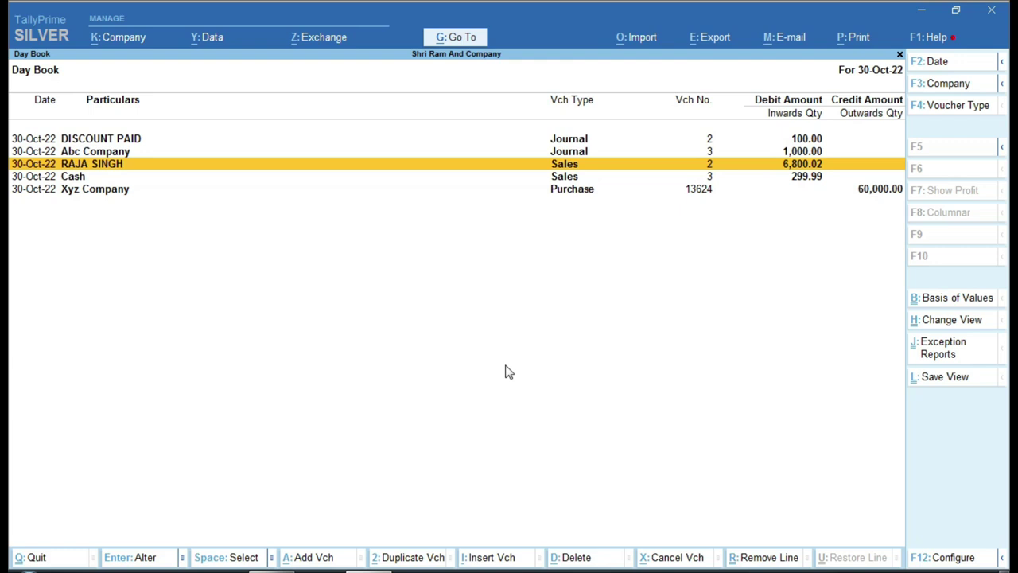
Try changing the party of sales voucher 2 to Abc Company, declining to update the party details, and quit without saving
key("Return")
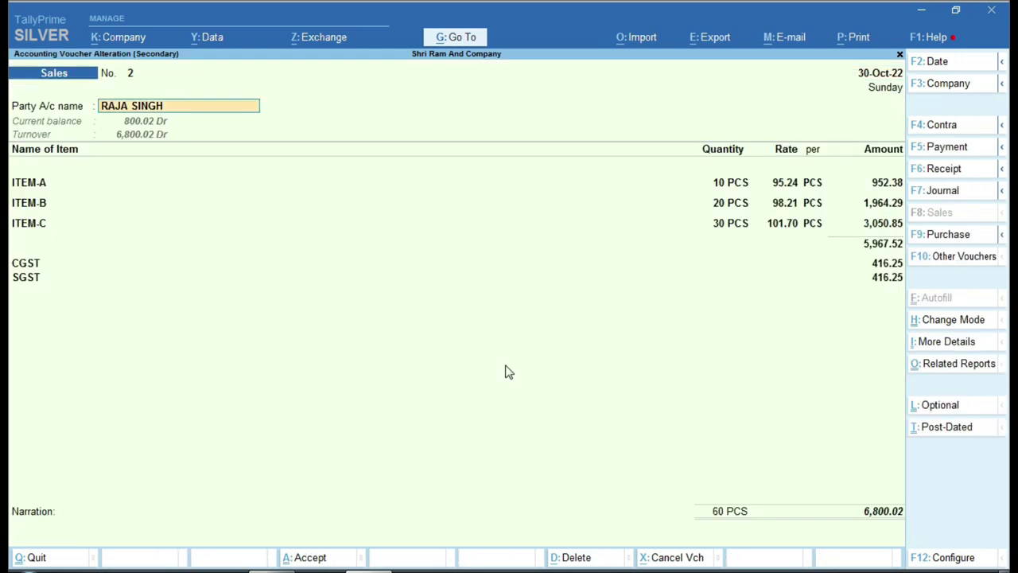
type("Abc")
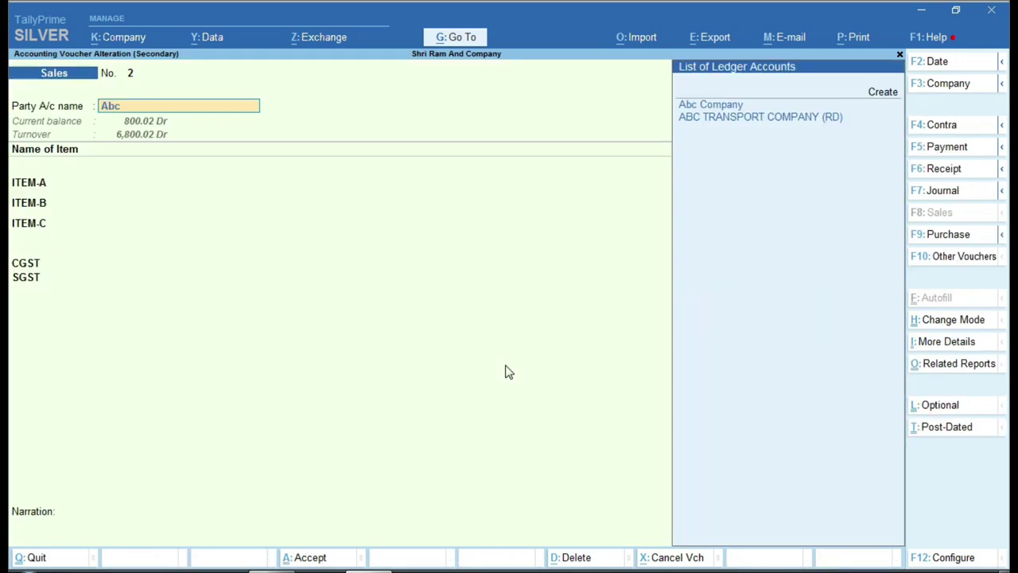
key("Return")
key("n")
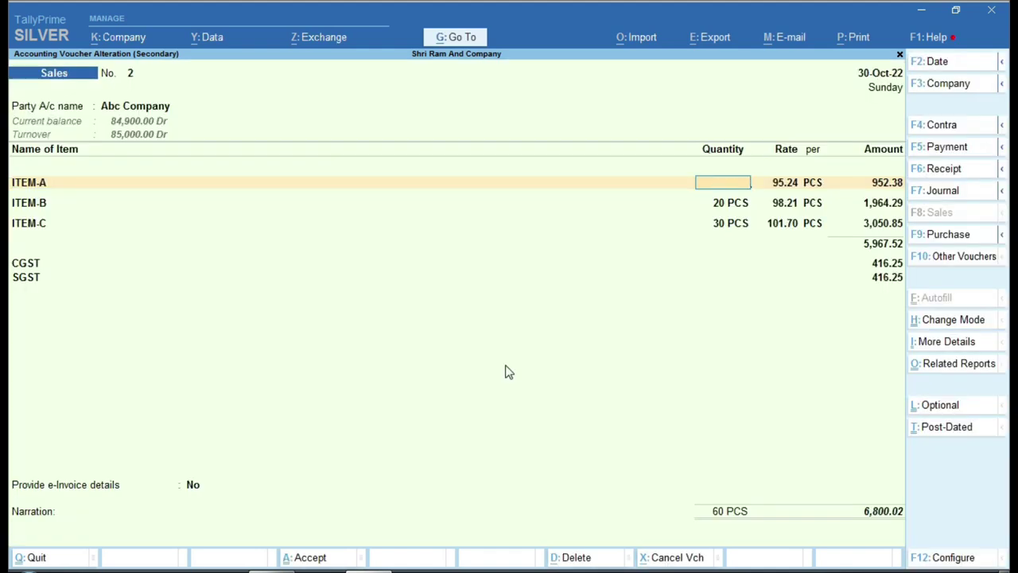
key("Escape")
key("y")
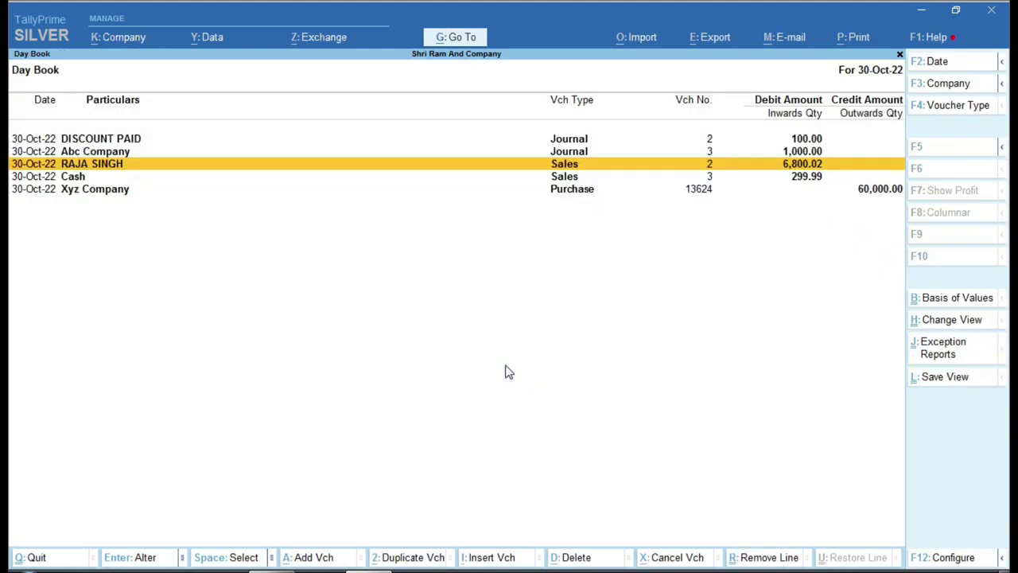
Reopen sales voucher 2, go through its fields up to the ITEM-B quantity without editing, and save the voucher
key("Return")
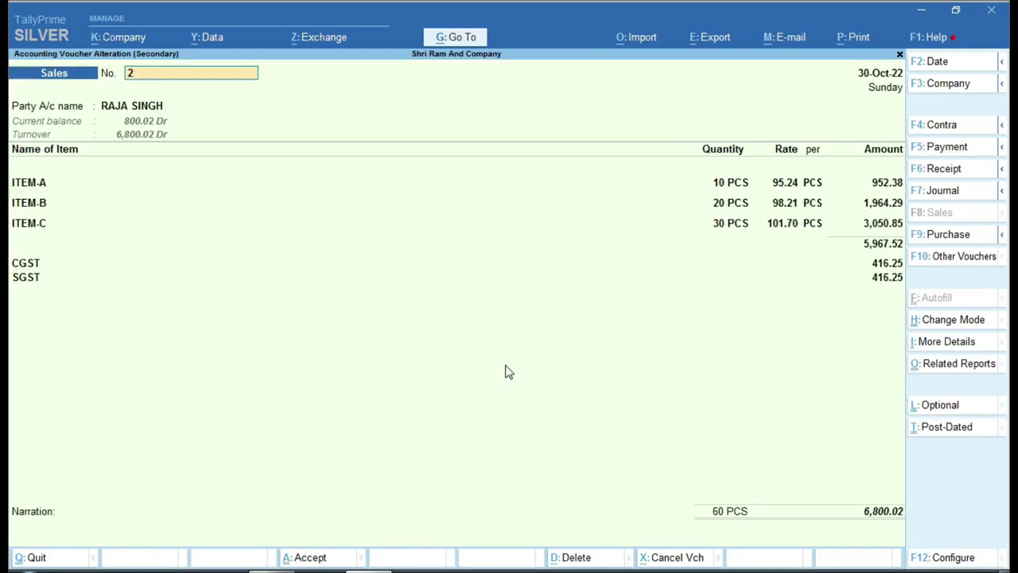
key("Return")
key("Return")
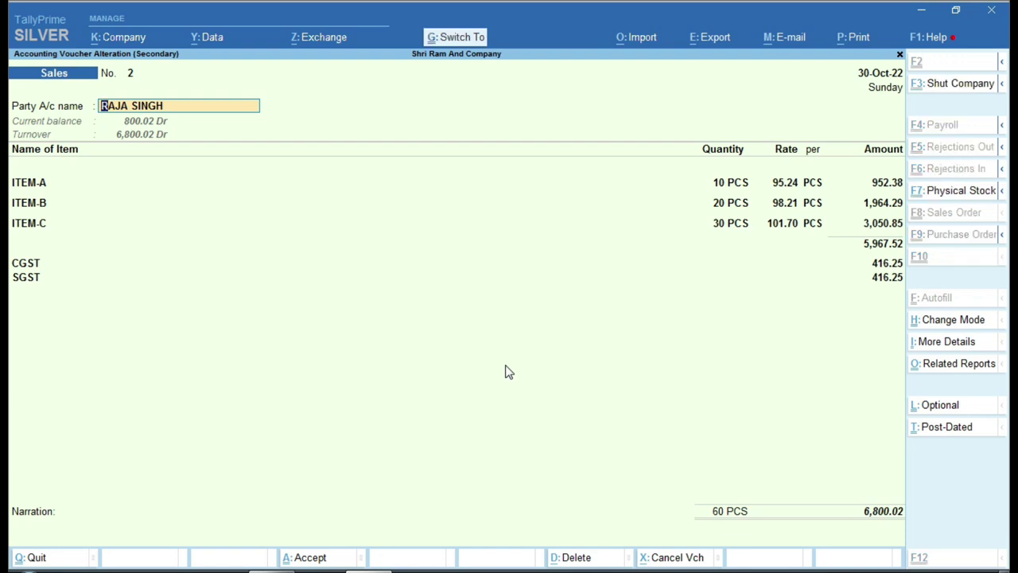
key("Return")
key("Return")
key("Return")
key("Return")
key("Return")
key("Return")
key("Return")
key("Return")
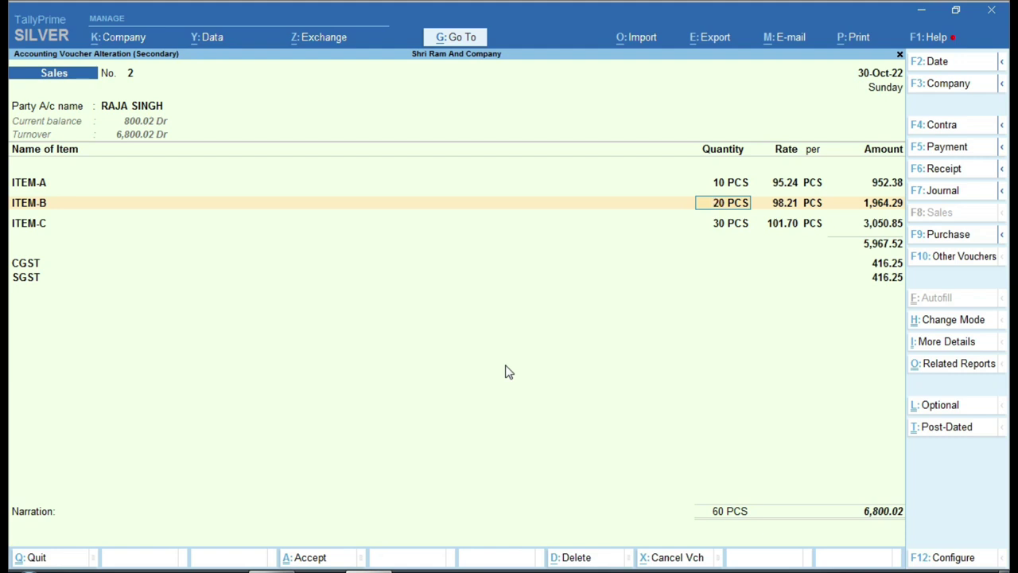
key("ctrl")
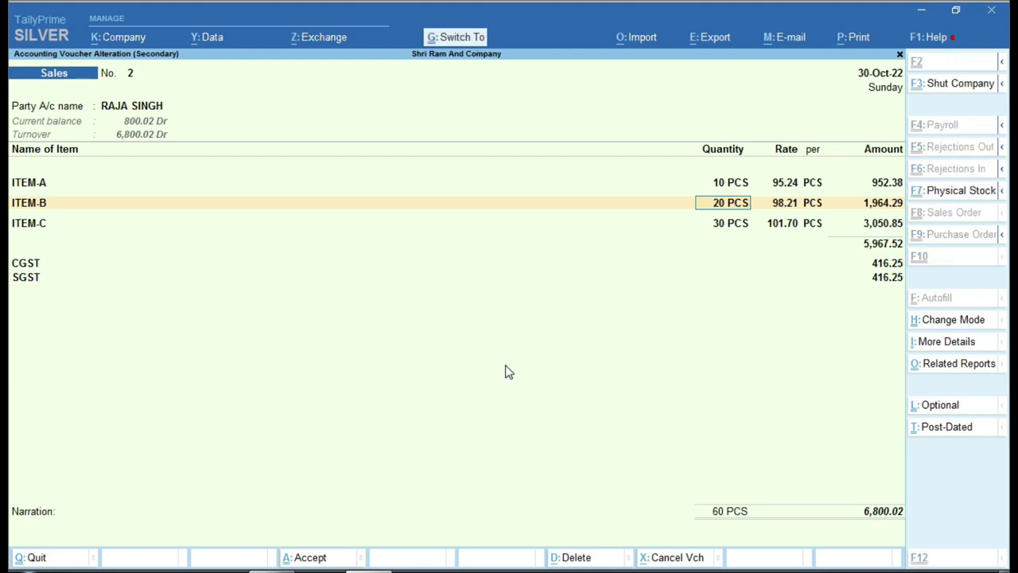
key("ctrl+a")
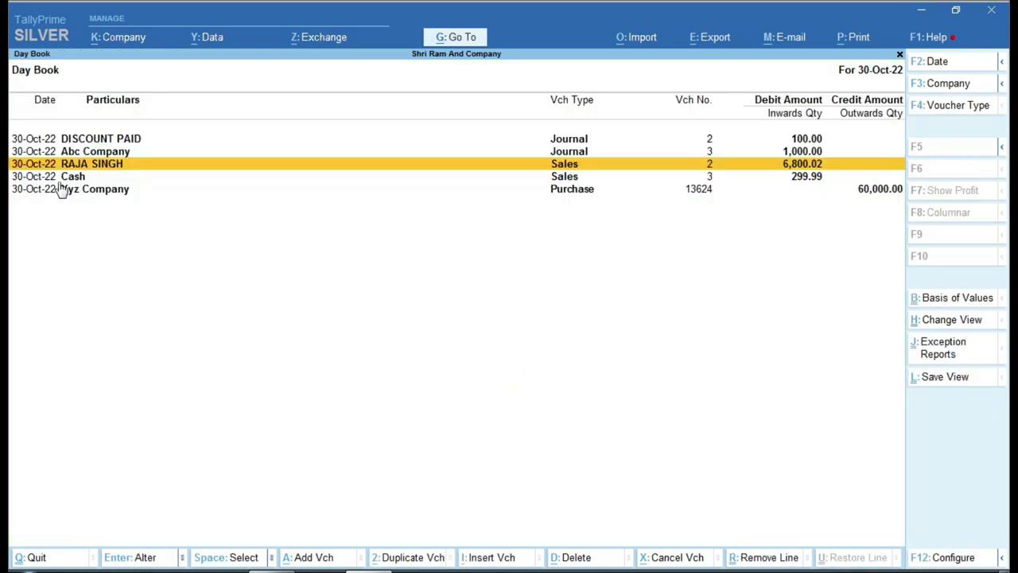
Reopen sales voucher 2 from the Day Book and go to its party name
key("Return")
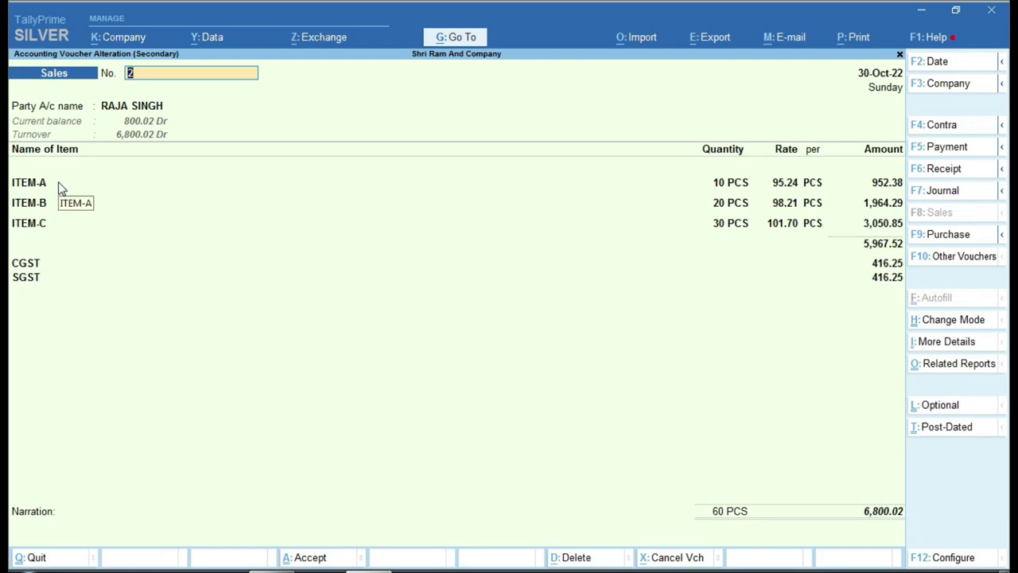
key("Return")
key("Return")
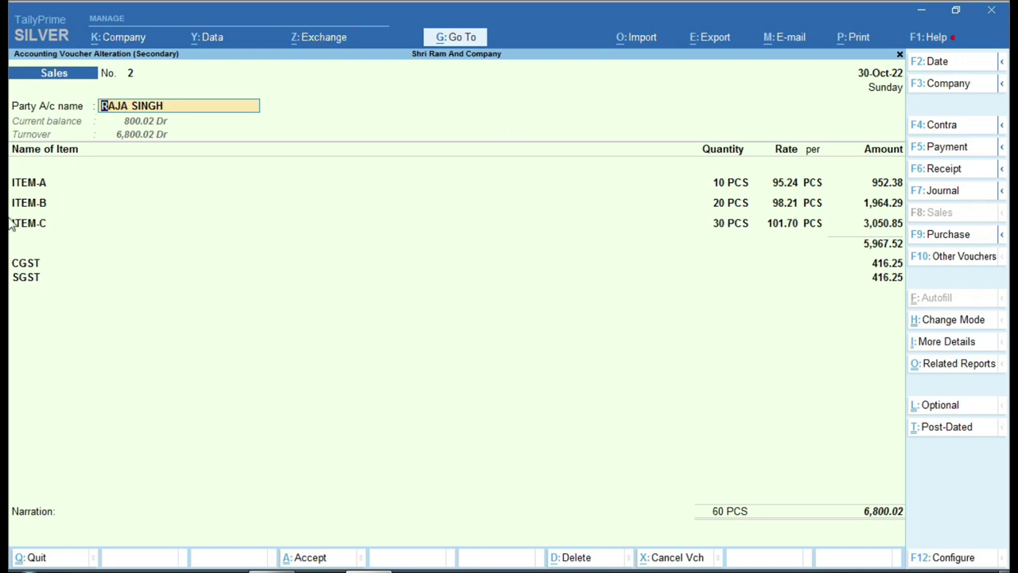
key("ctrl")
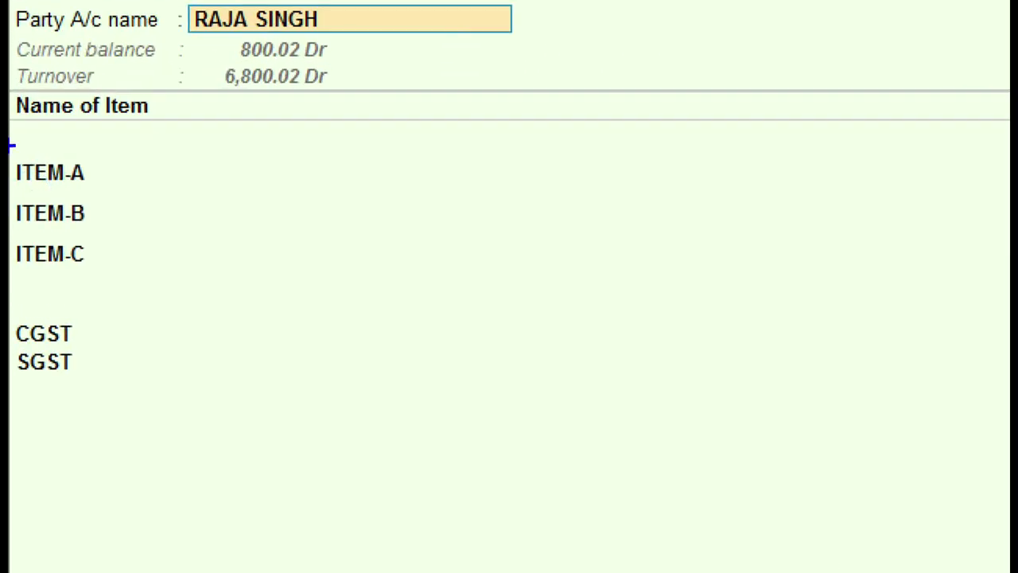
mouse_move(11, 145)
left_mouse_down()
mouse_move(75, 288)
mouse_move(99, 280)
left_mouse_up()
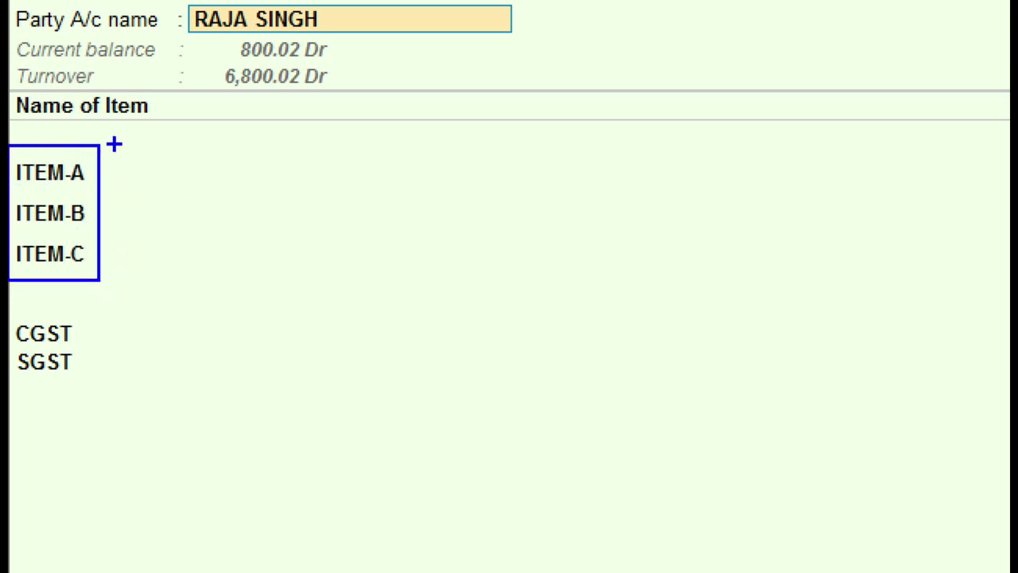
left_click_drag(10, 145, 59, 173)
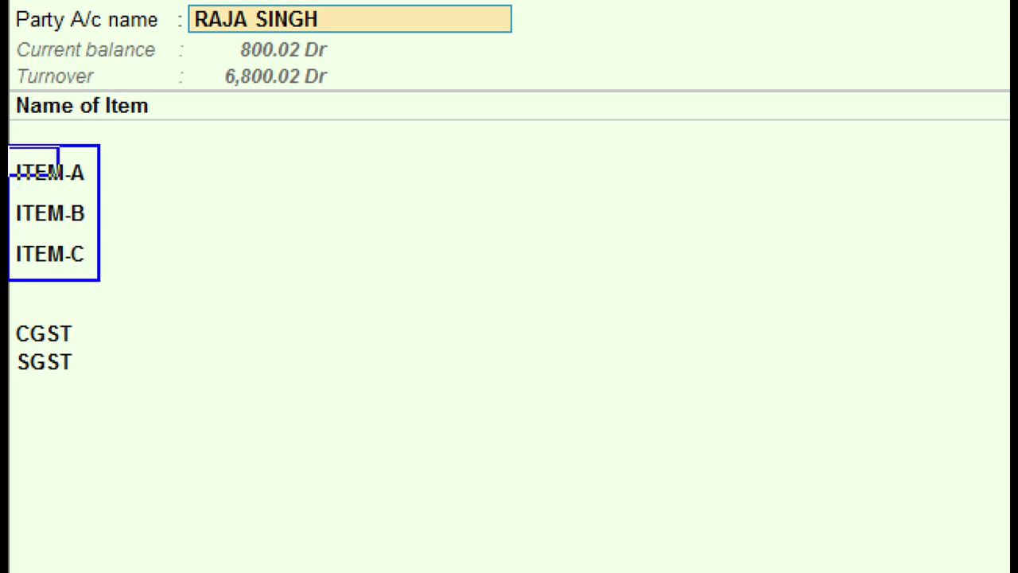
left_click_drag(87, 258, 221, 211)
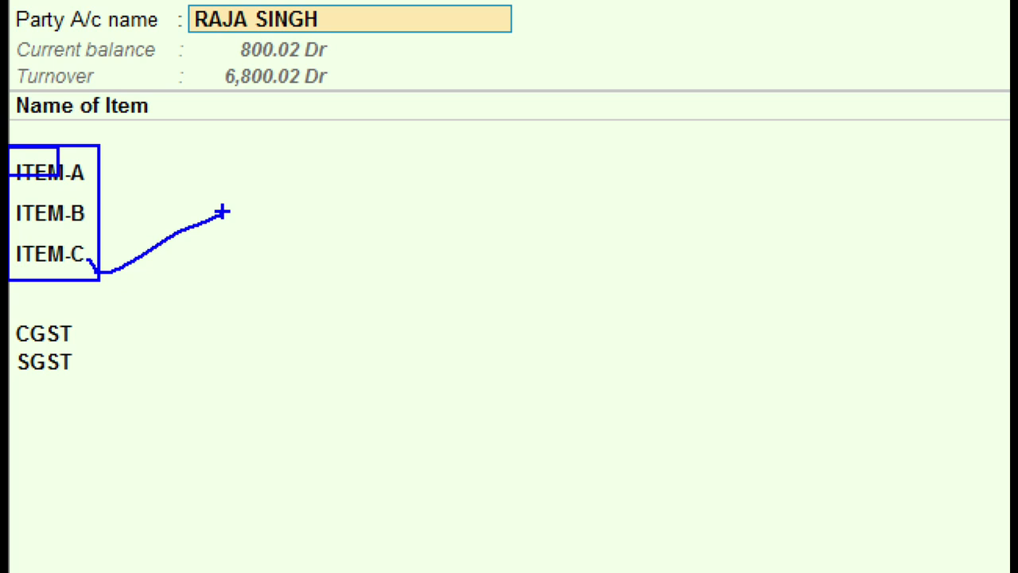
left_click(83, 173)
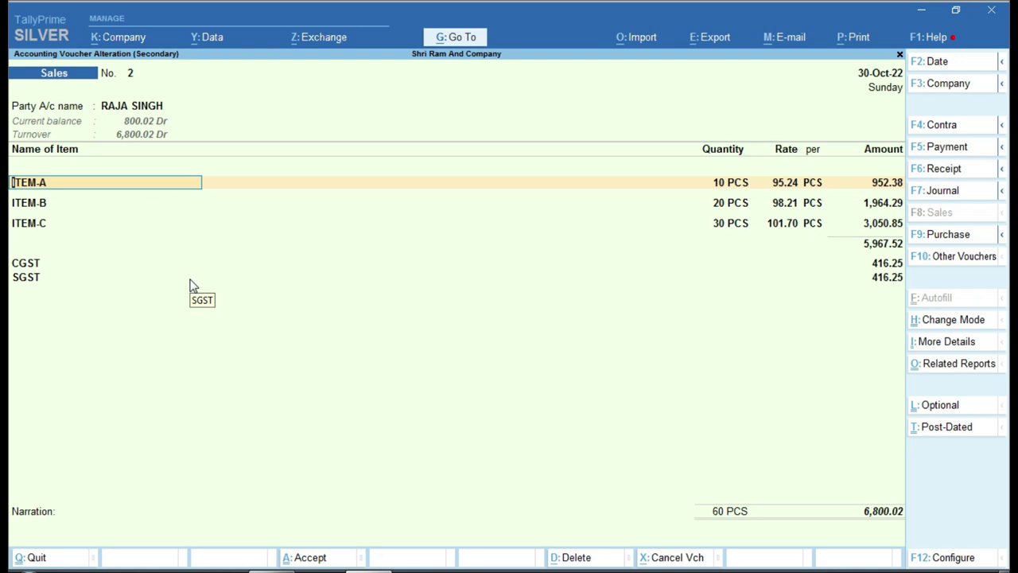
Try replacing ITEM-A with ITEM-D on the first item line of sales voucher 2, and quit without saving
key("BackSpace")
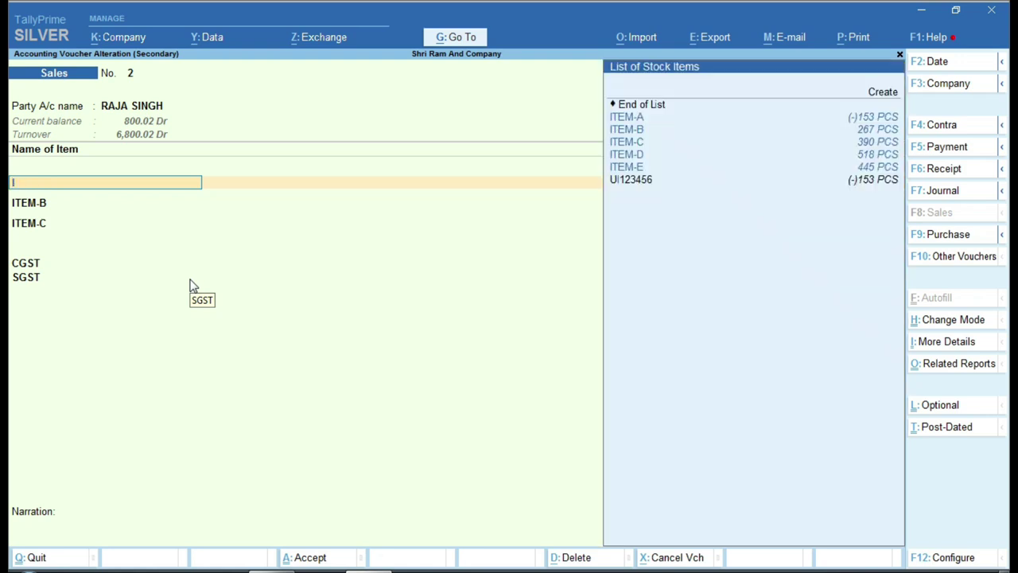
key("Down")
key("Down")
key("Down")
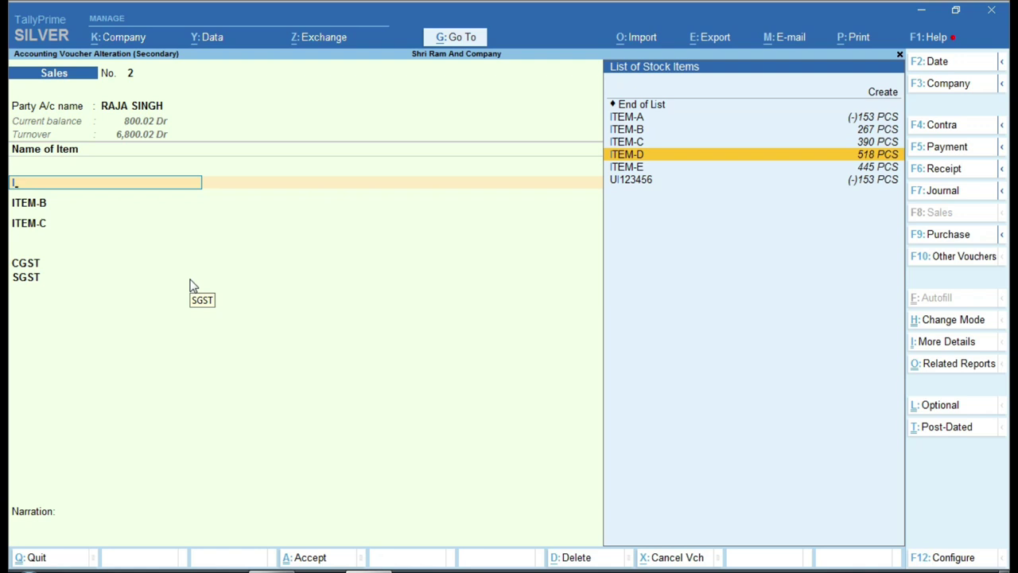
key("Return")
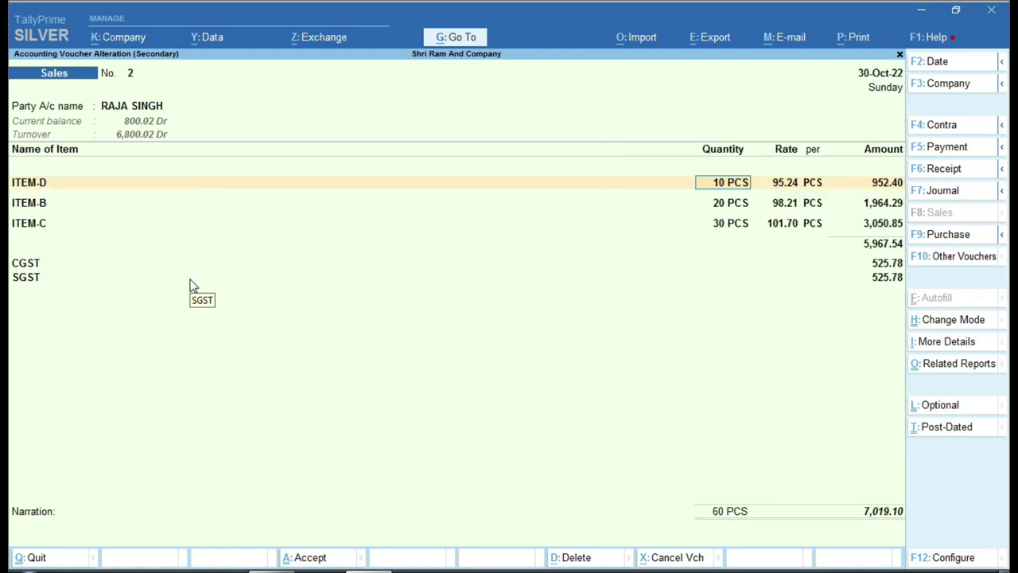
key("Return")
key("shift+Tab")
key("BackSpace")
key("Escape")
key("Return")
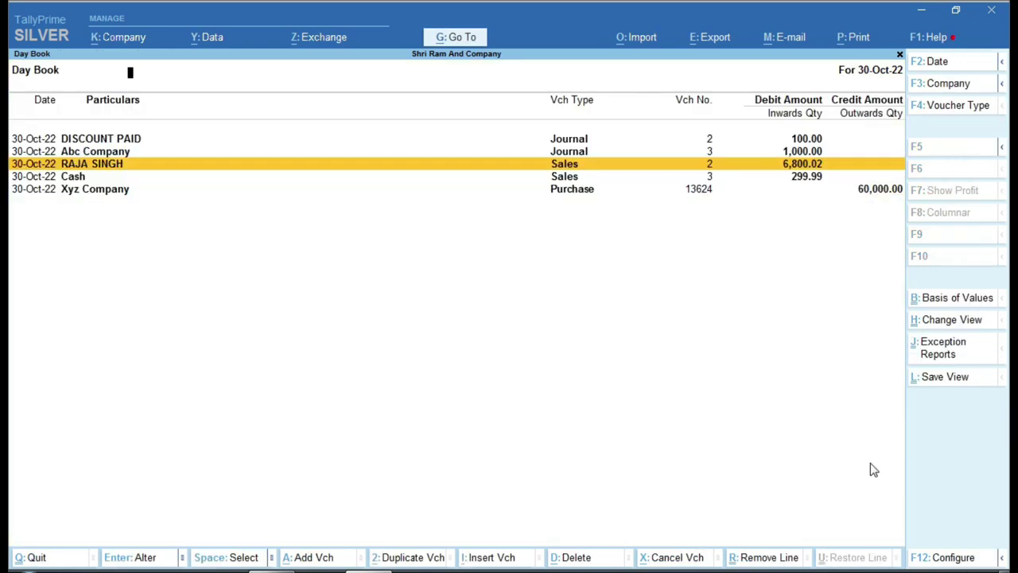
Open the sales voucher number 2 dated 30-Oct-22 for alteration again
key("Return")
key("ctrl")
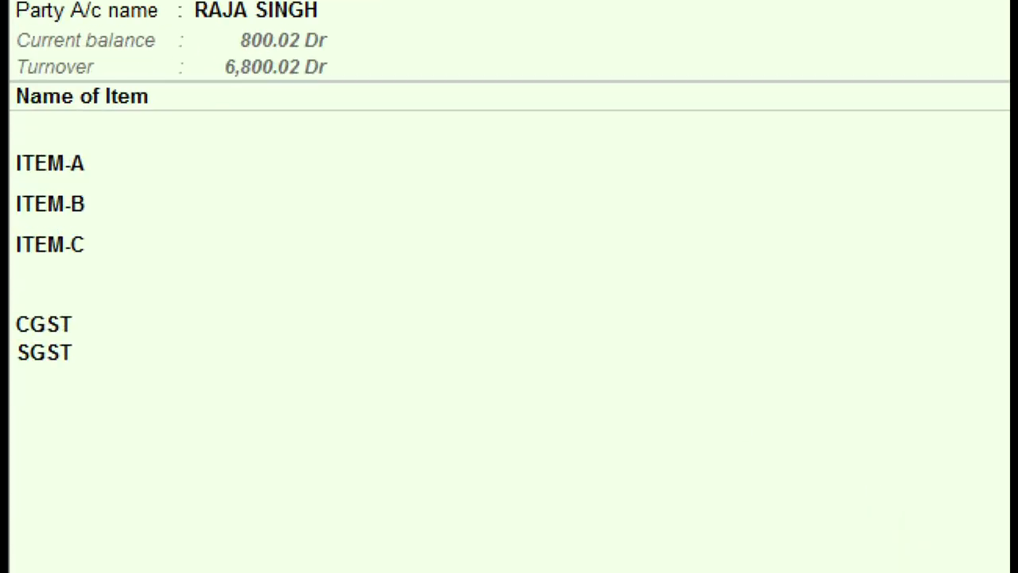
left_click(20, 195)
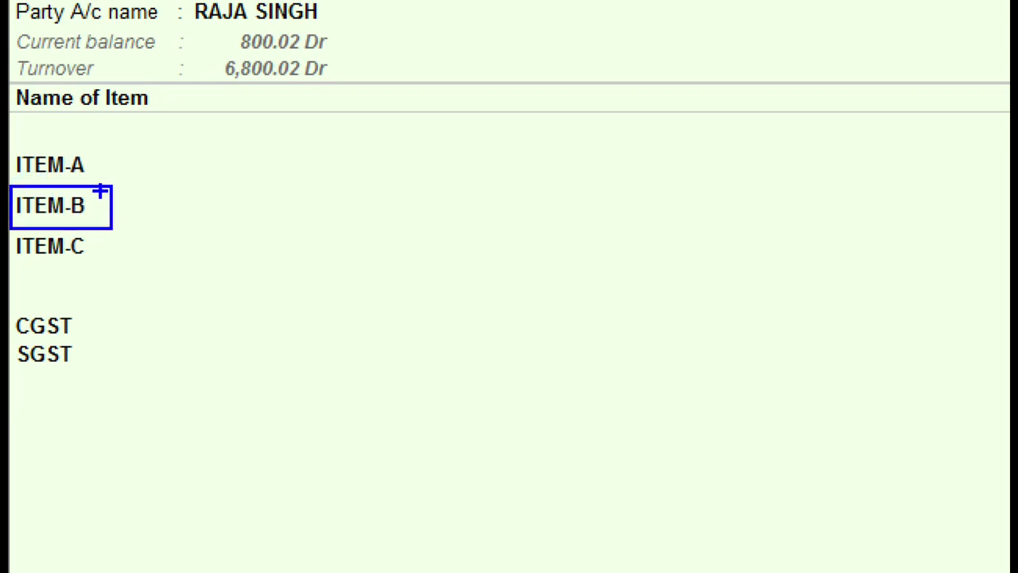
left_click_drag(90, 150, 153, 131)
left_click_drag(93, 237, 205, 213)
mouse_move(99, 206)
left_mouse_down()
mouse_move(120, 183)
mouse_move(111, 191)
left_mouse_up()
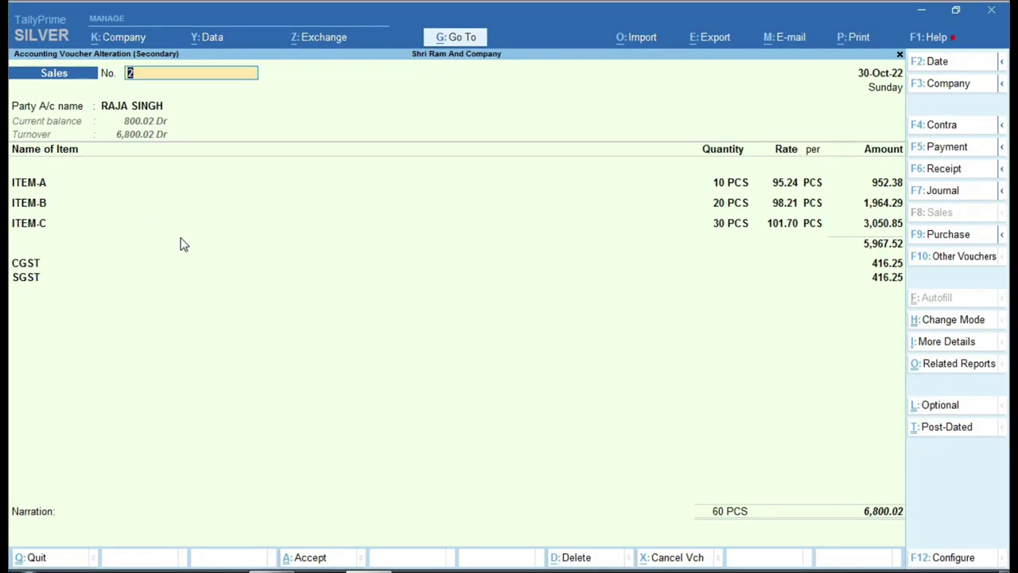
Remove the ITEM-B line from the sales voucher by choosing End of List as its stock item
left_click(71, 205)
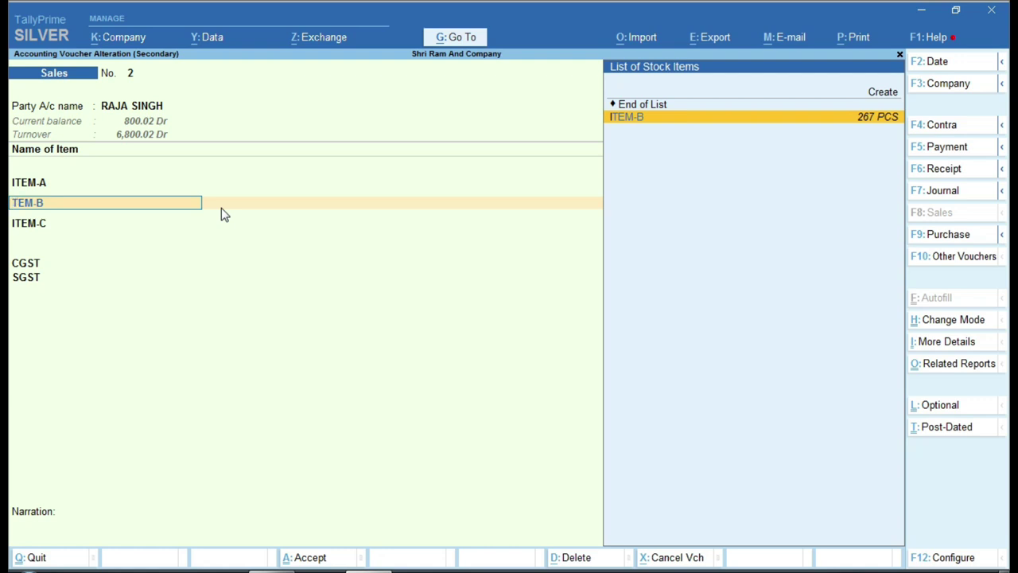
key("BackSpace")
key("Return")
key("Return")
key("Return")
key("Return")
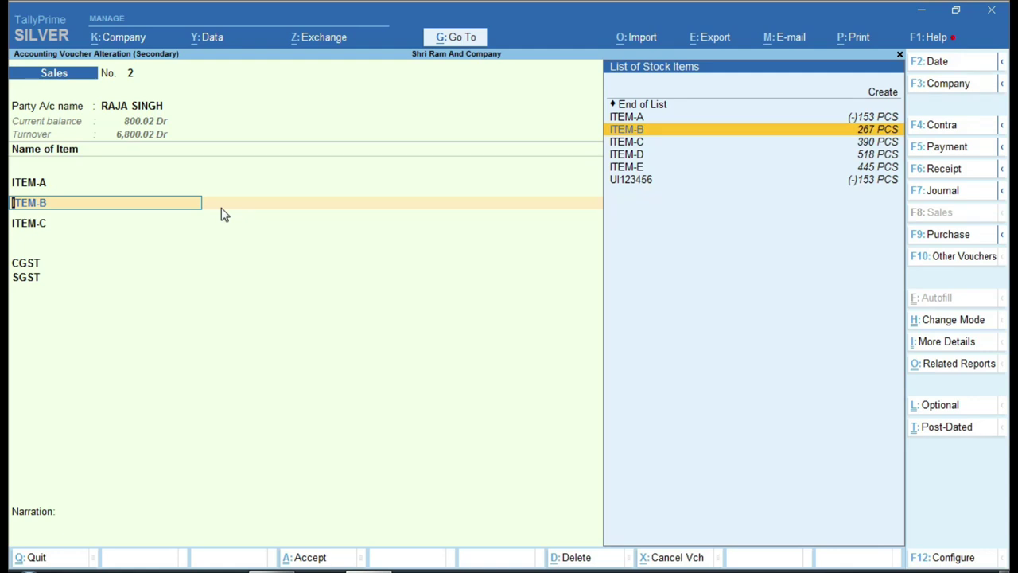
key("ctrl")
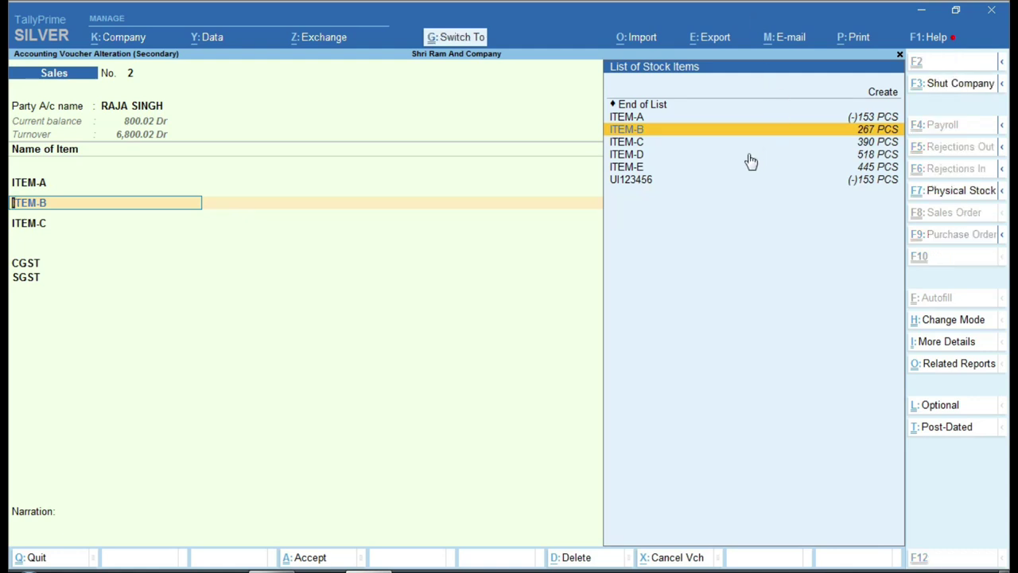
mouse_move(447, 25)
left_mouse_down()
mouse_move(554, 66)
mouse_move(615, 72)
left_mouse_up()
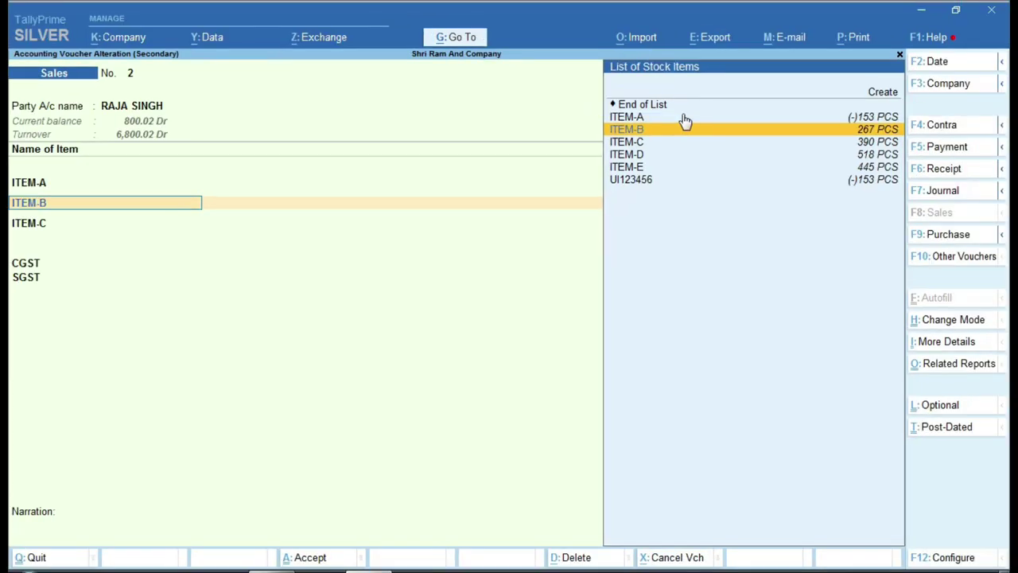
key("Up")
key("Up")
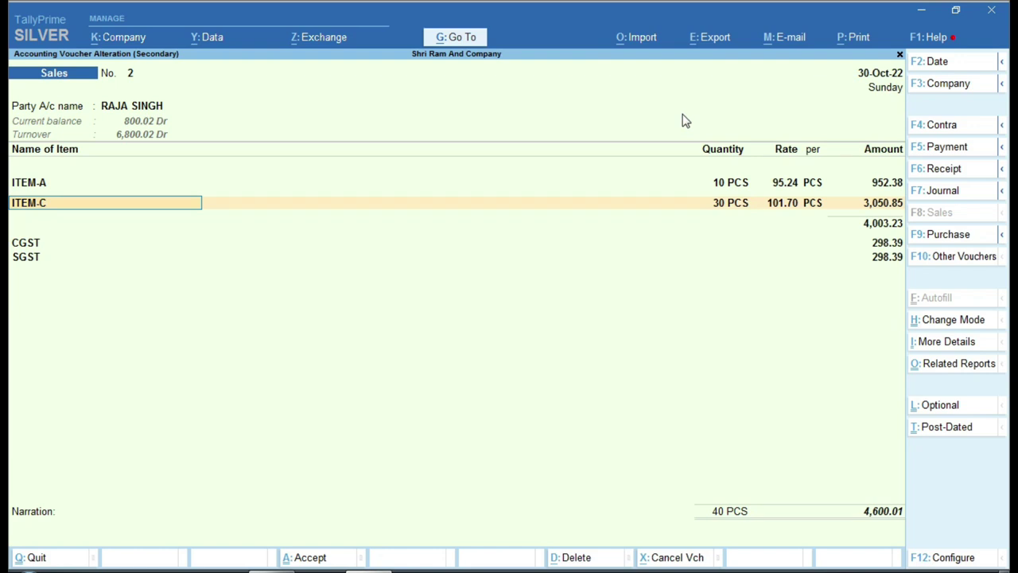
key("ctrl")
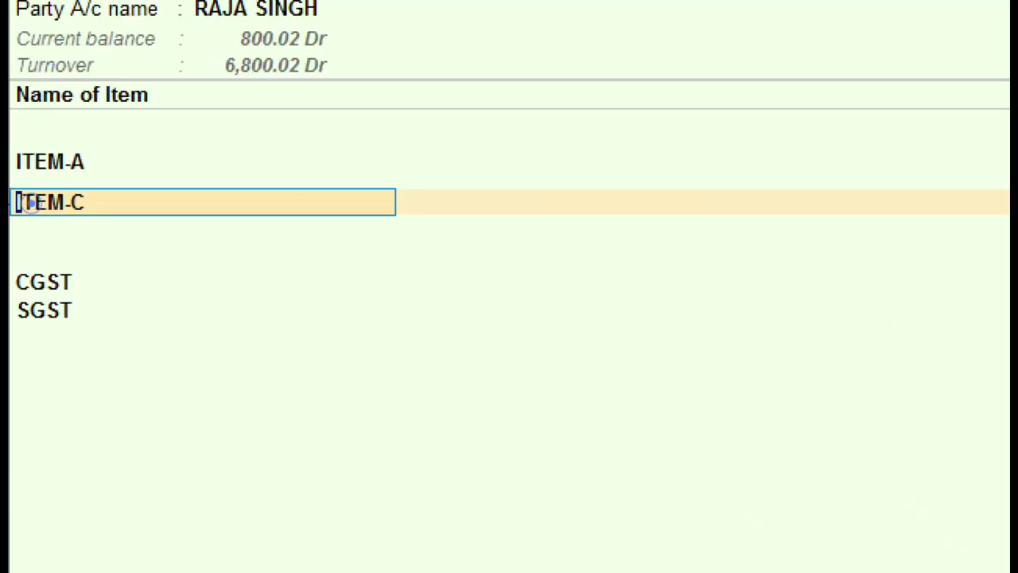
mouse_move(11, 132)
left_mouse_down()
mouse_move(27, 216)
mouse_move(113, 250)
left_mouse_up()
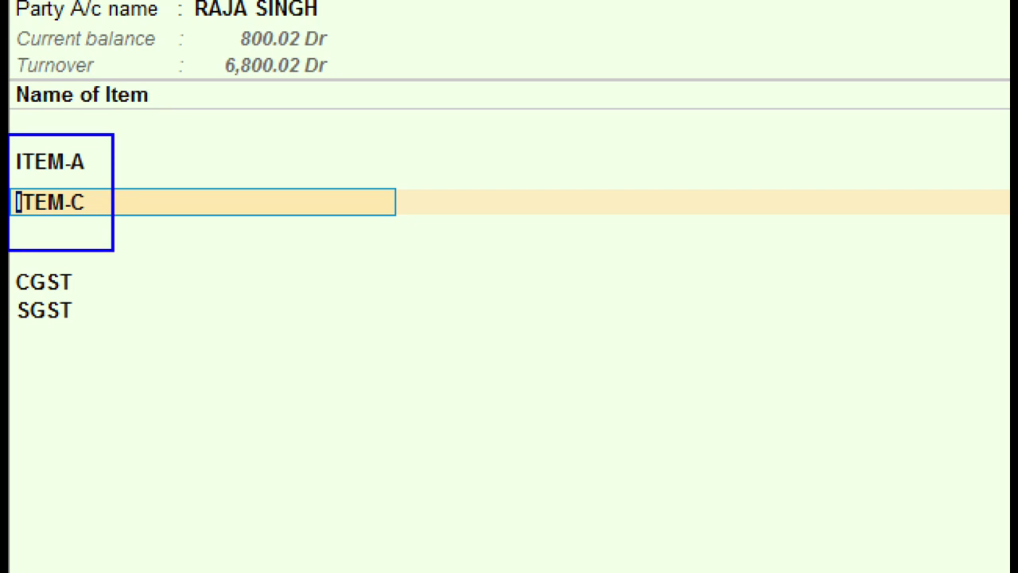
key("Escape")
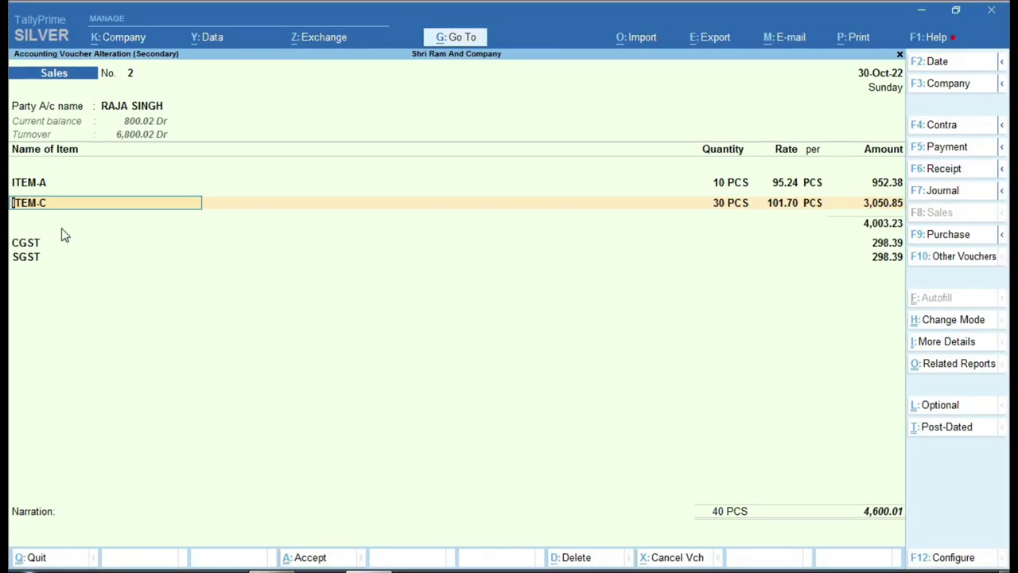